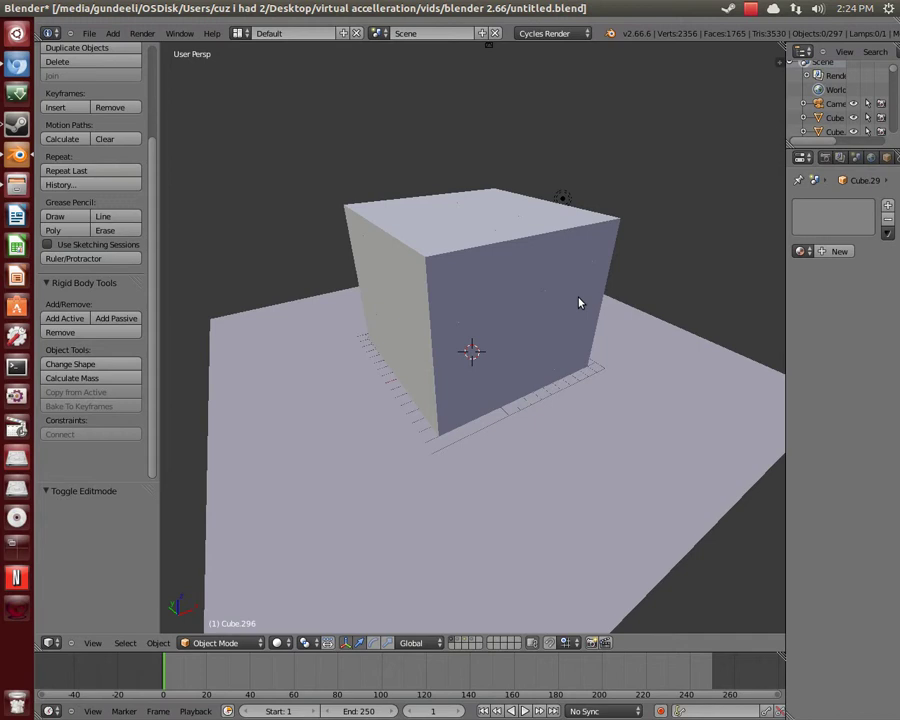
Select all the small cubes in the stack, leaving out the ground plane, and add them as active rigid bodies.
mouse_move(637, 488)
middle_mouse_down()
mouse_move(442, 446)
mouse_move(629, 481)
middle_mouse_up()
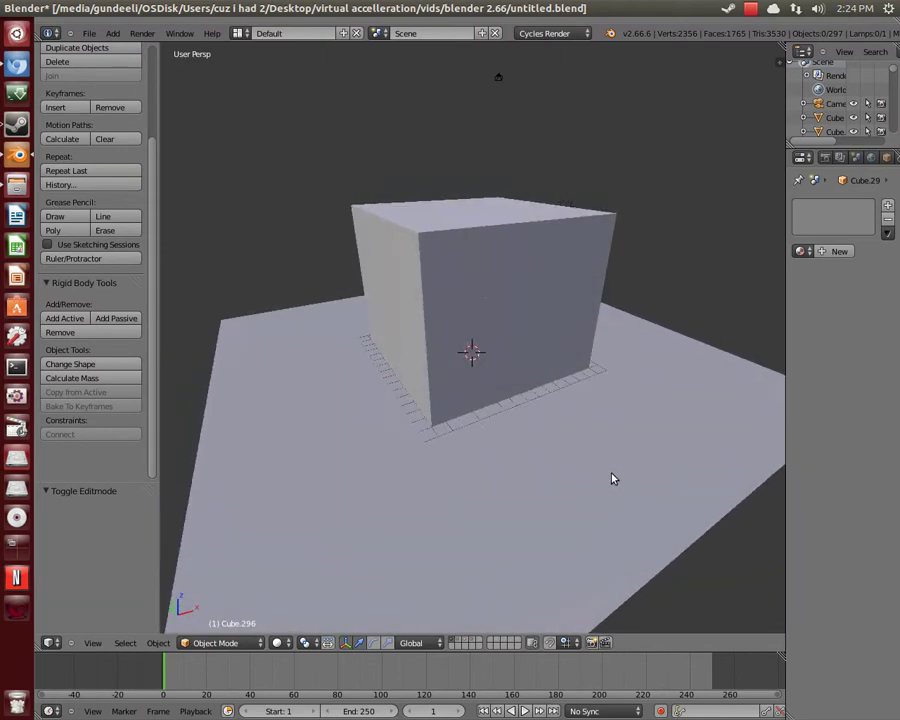
mouse_move(540, 444)
middle_mouse_down()
mouse_move(448, 430)
mouse_move(404, 442)
mouse_move(497, 334)
mouse_move(444, 303)
mouse_move(382, 297)
mouse_move(317, 235)
mouse_move(333, 263)
mouse_move(579, 329)
mouse_move(609, 317)
mouse_move(532, 321)
mouse_move(374, 287)
mouse_move(440, 275)
mouse_move(570, 301)
middle_mouse_up()
key("z")
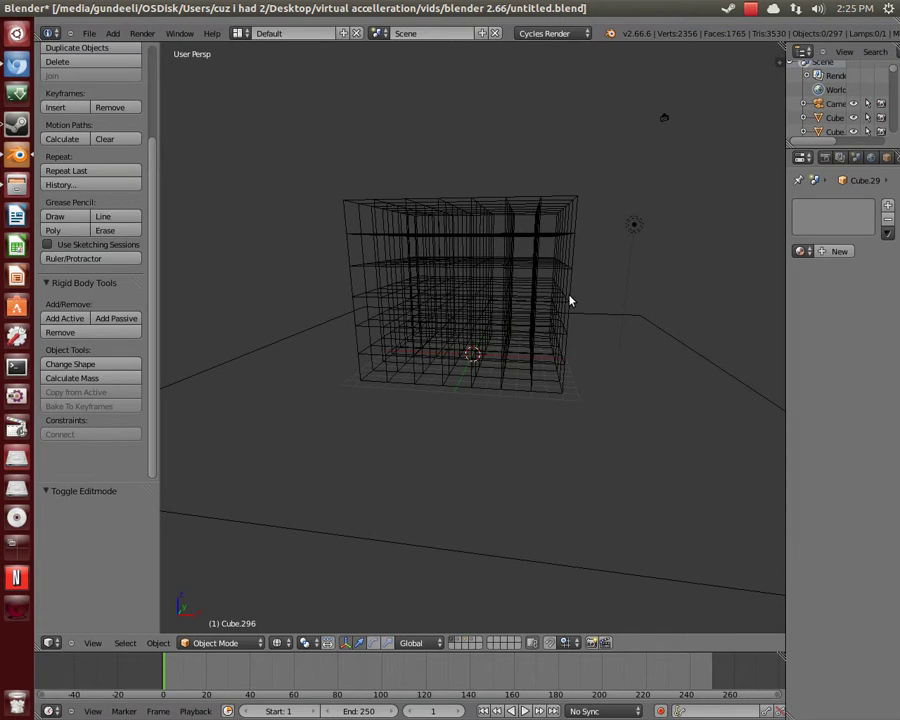
key("KP_5")
middle_click_drag(538, 414, 539, 392)
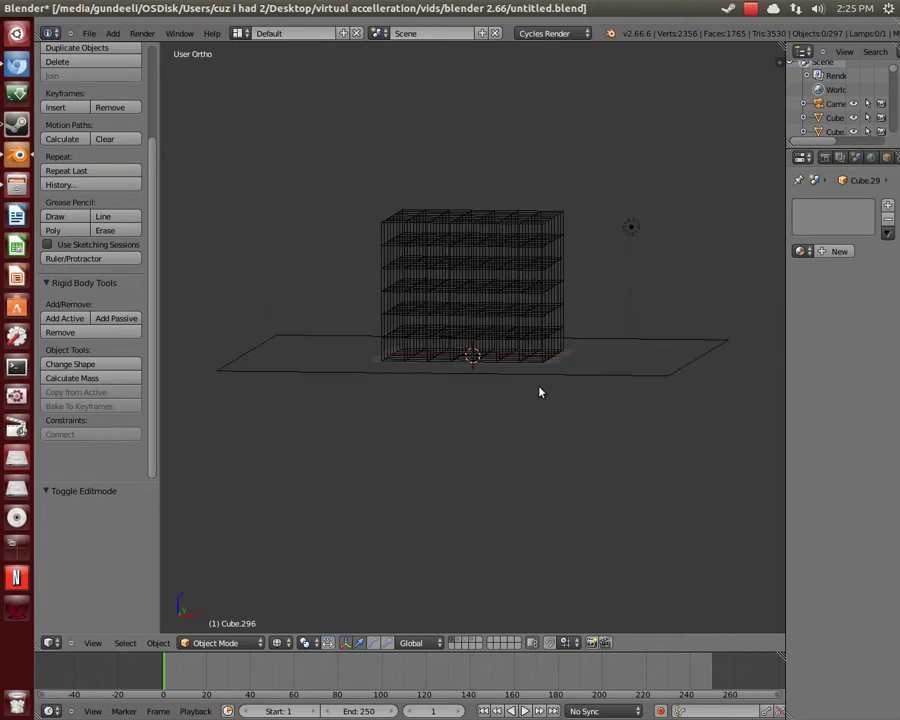
key("KP_1")
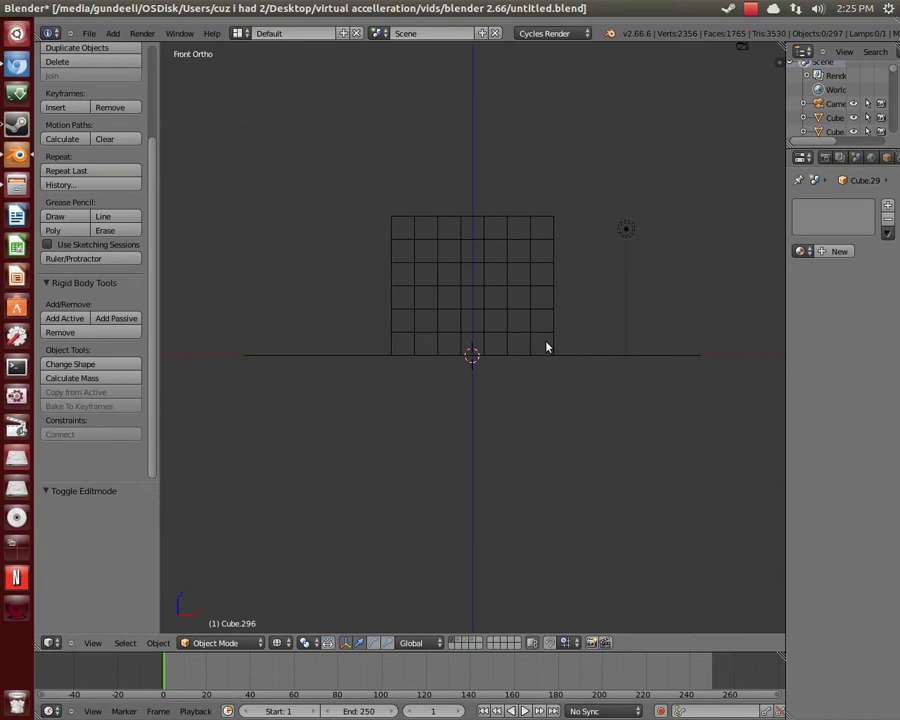
key("a")
key("a")
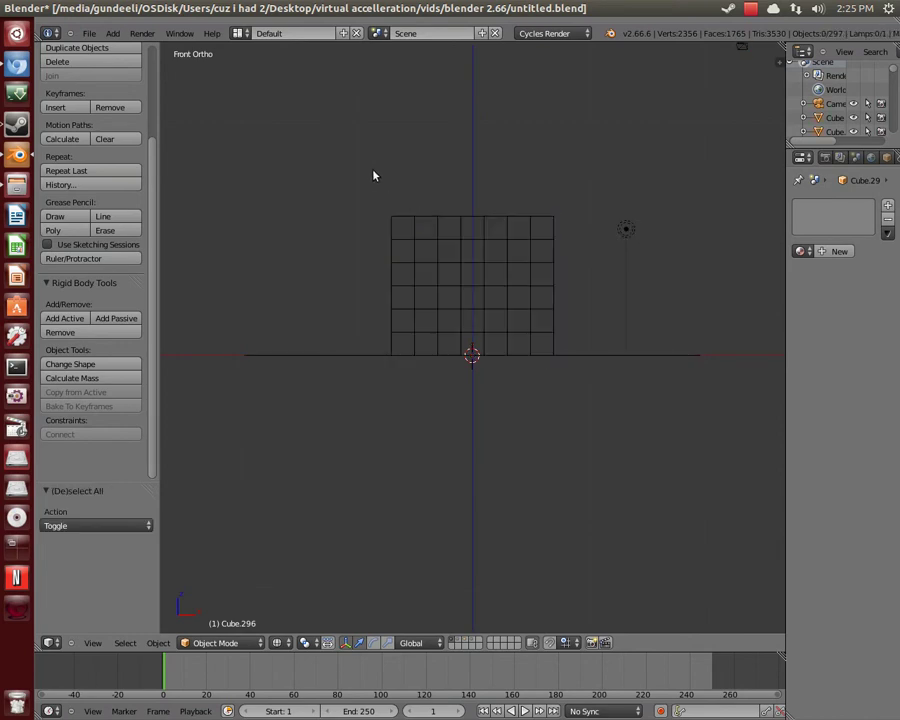
key("b")
left_click_drag(336, 173, 597, 356)
middle_click_drag(597, 356, 536, 360)
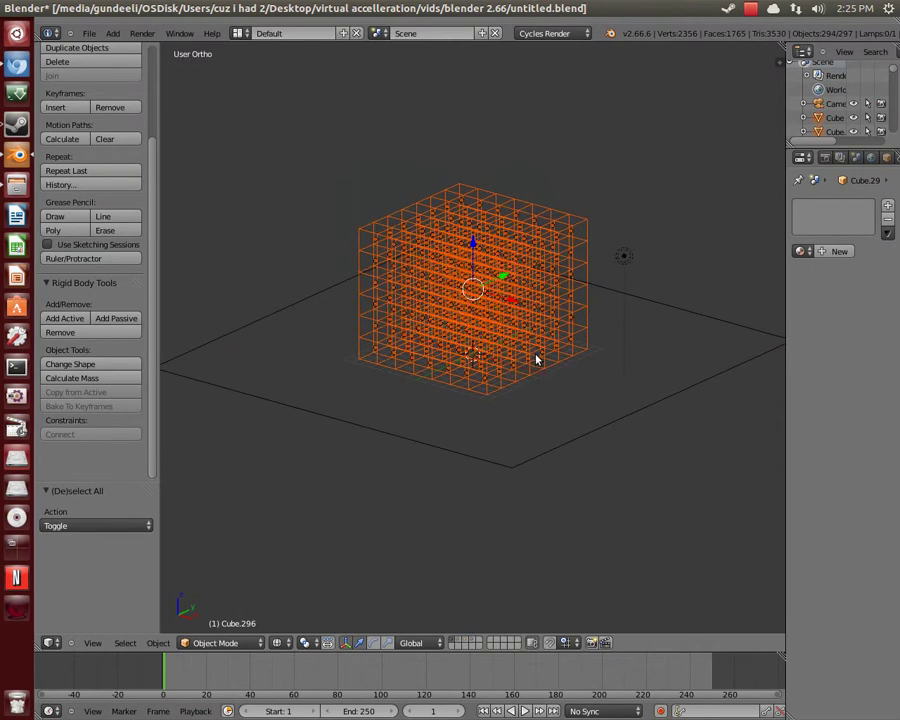
left_click(79, 320)
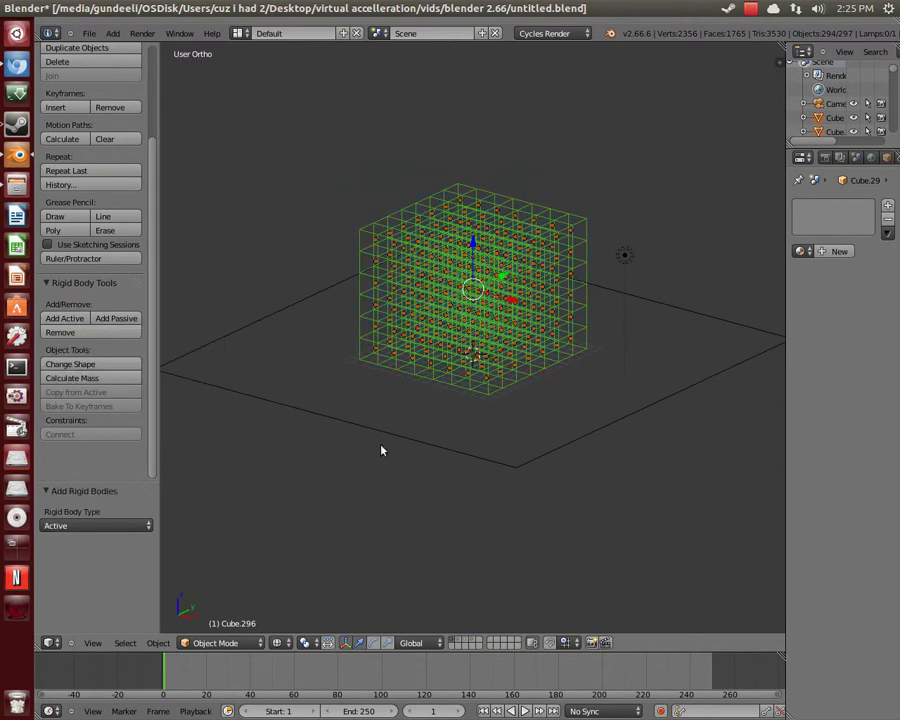
Play the animation to check how the cube stack falls, and stop it at the first frame.
middle_click_drag(337, 393, 388, 380)
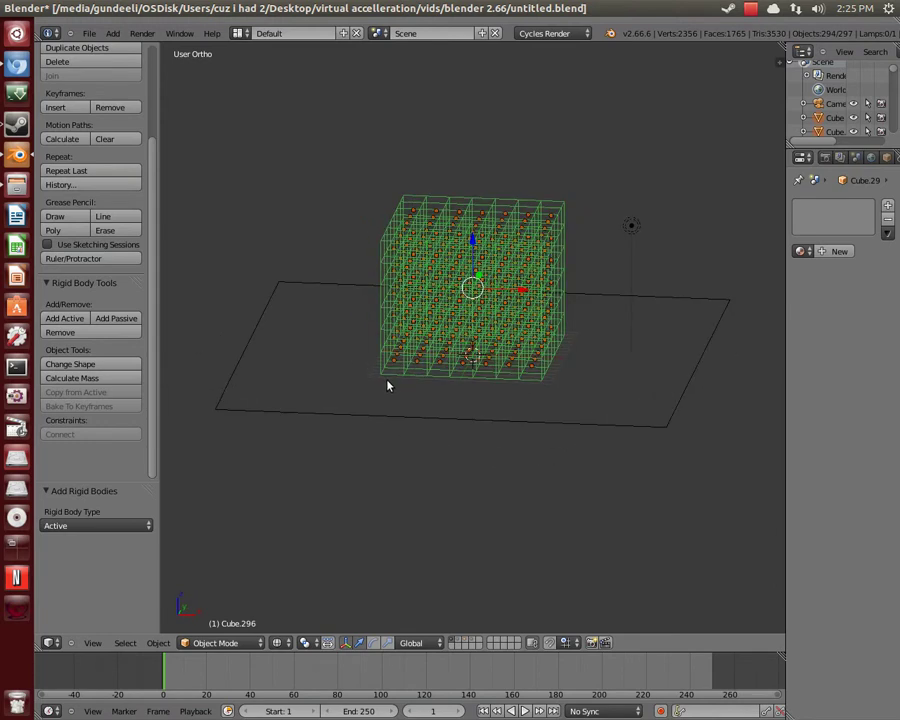
key("alt+a")
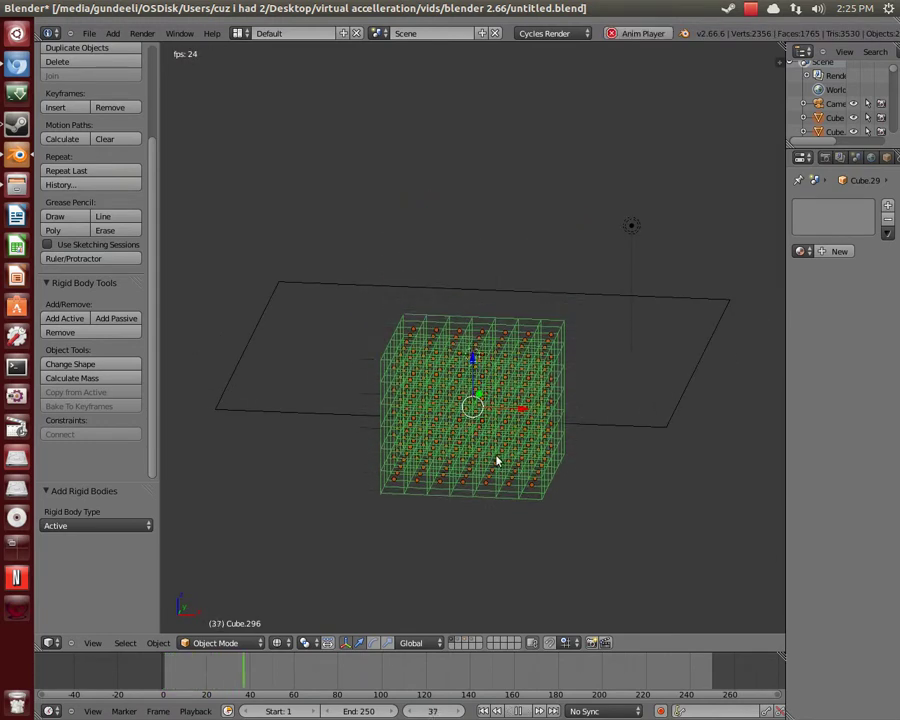
key("Escape")
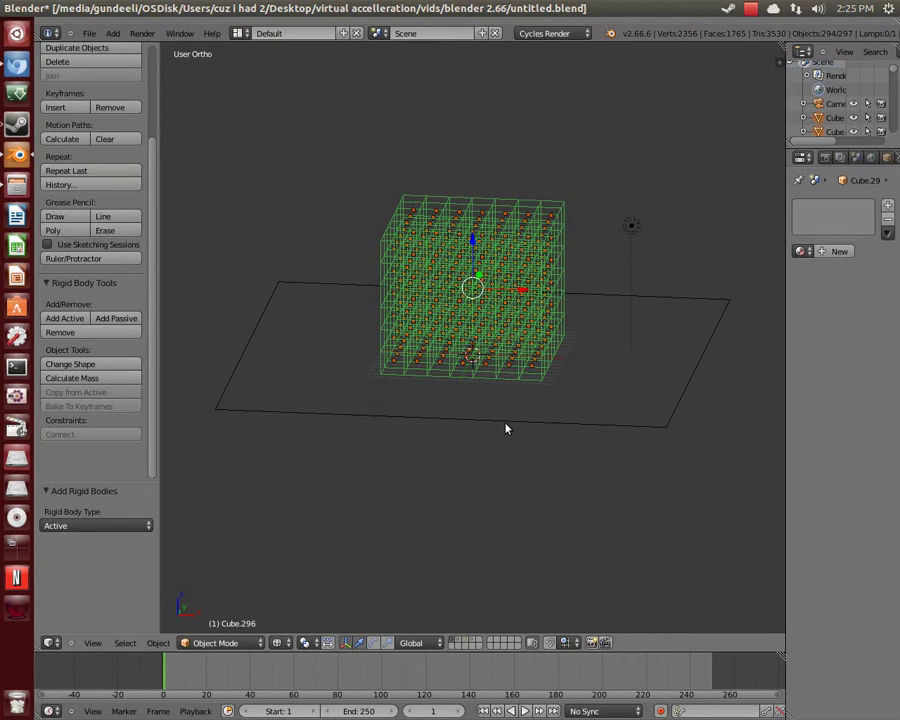
Add the ground plane as a passive rigid body and return the viewport to solid shading.
right_click(505, 428)
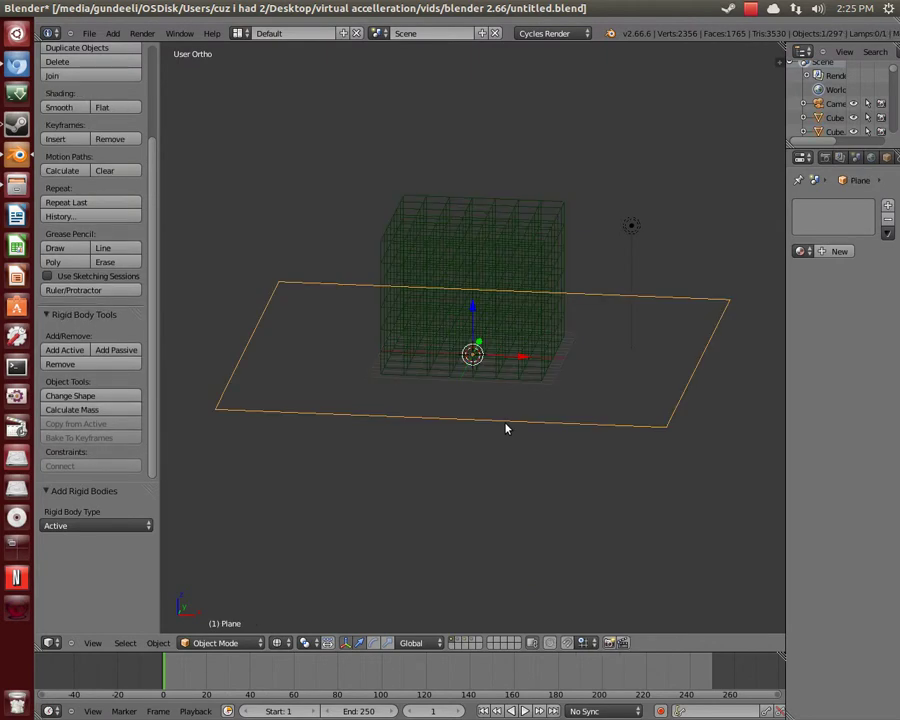
left_click(124, 351)
middle_click_drag(560, 420, 585, 409)
key("z")
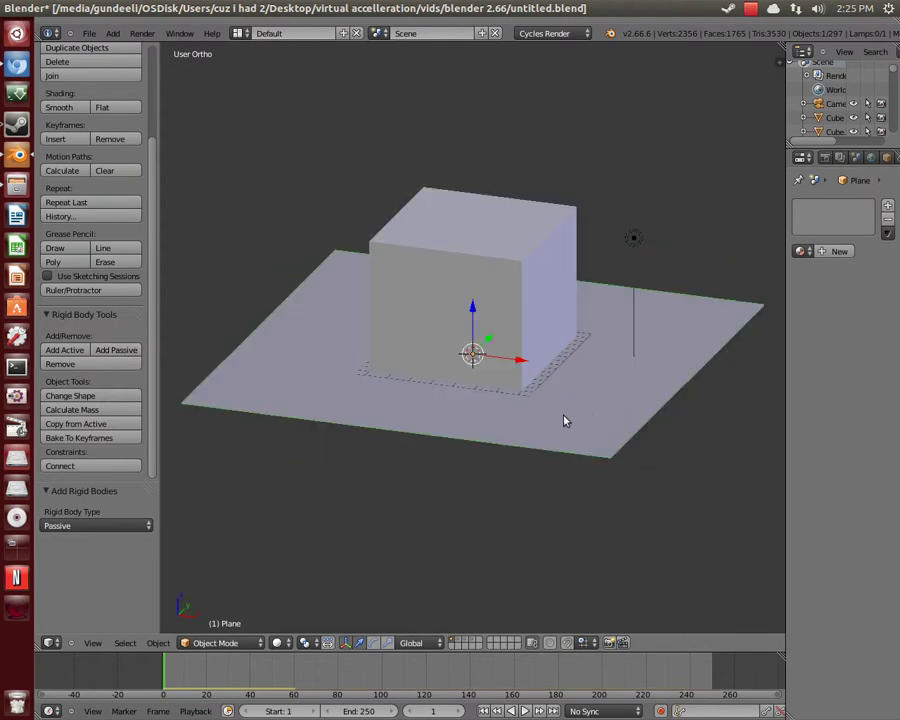
Play the rigid body simulation and examine the cube stack on the plane up close and in perspective.
key("alt+a")
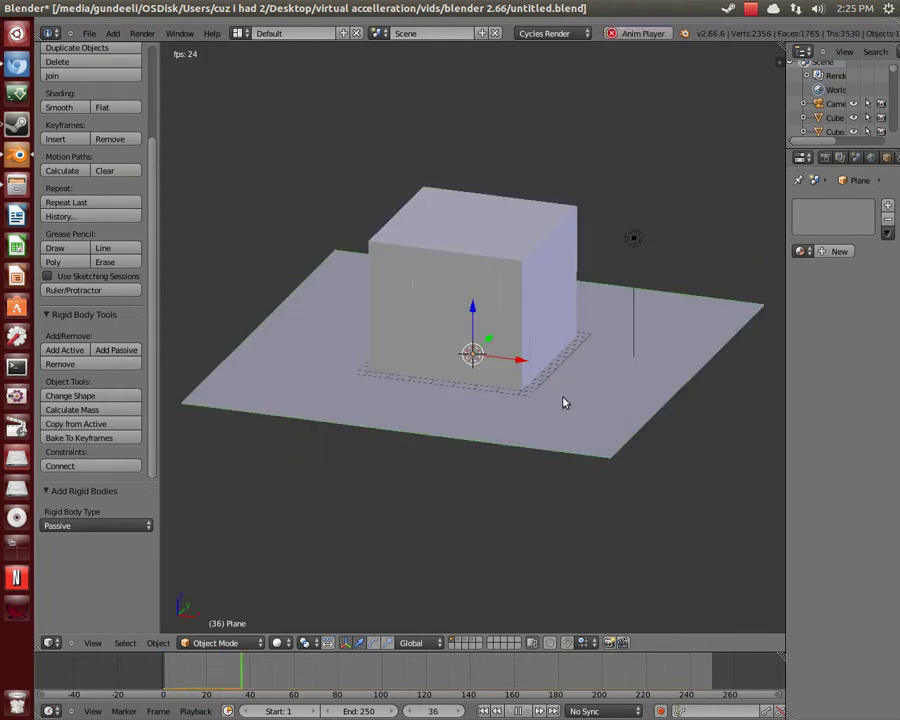
scroll(550, 410, "up", 5)
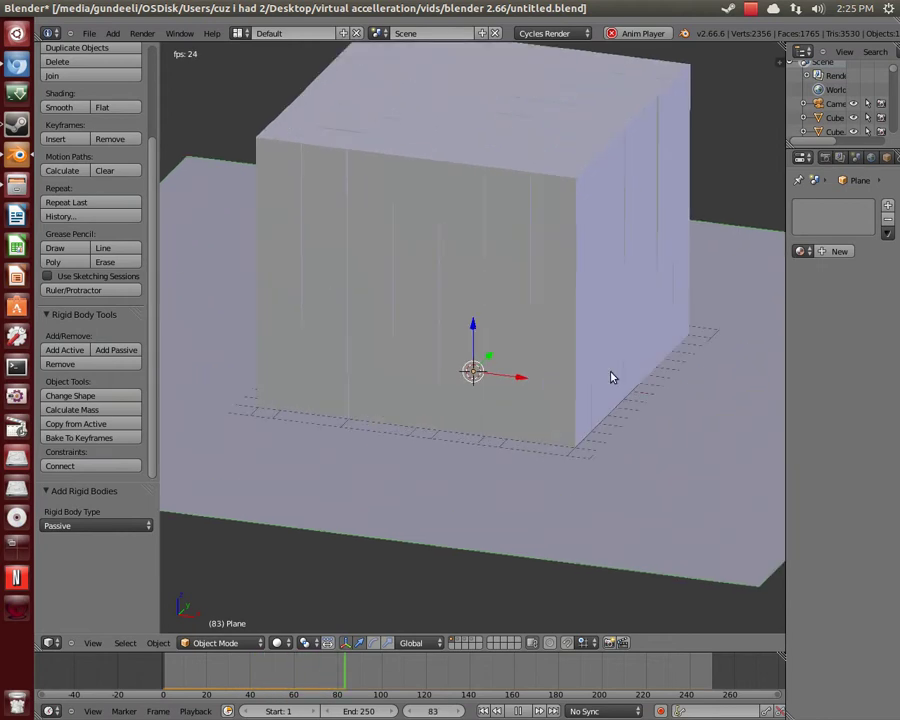
middle_click_drag(564, 393, 625, 388)
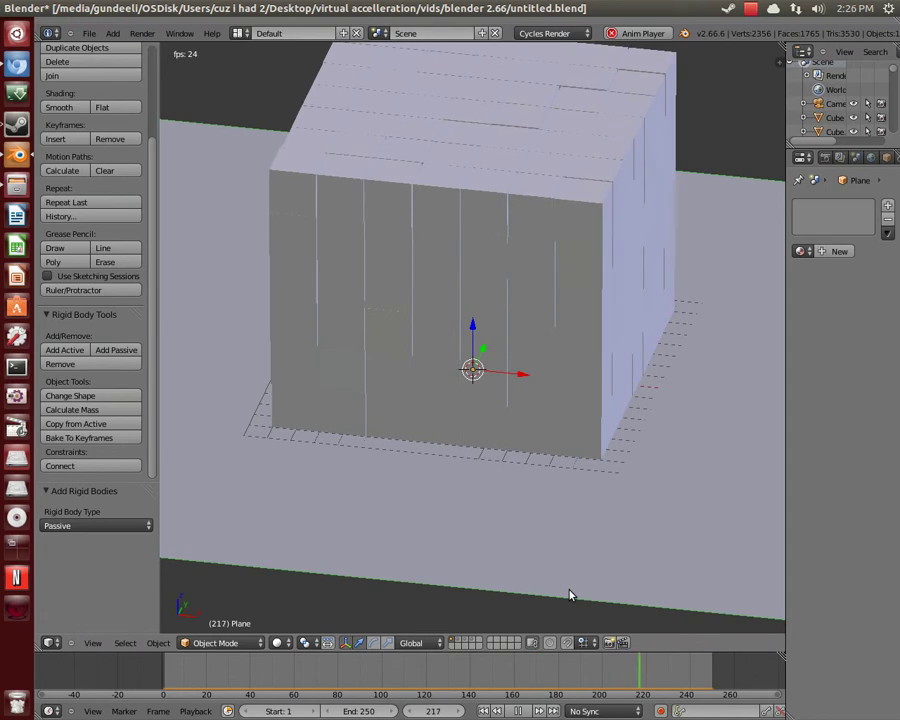
scroll(490, 415, "down", 4)
middle_click_drag(494, 441, 482, 420)
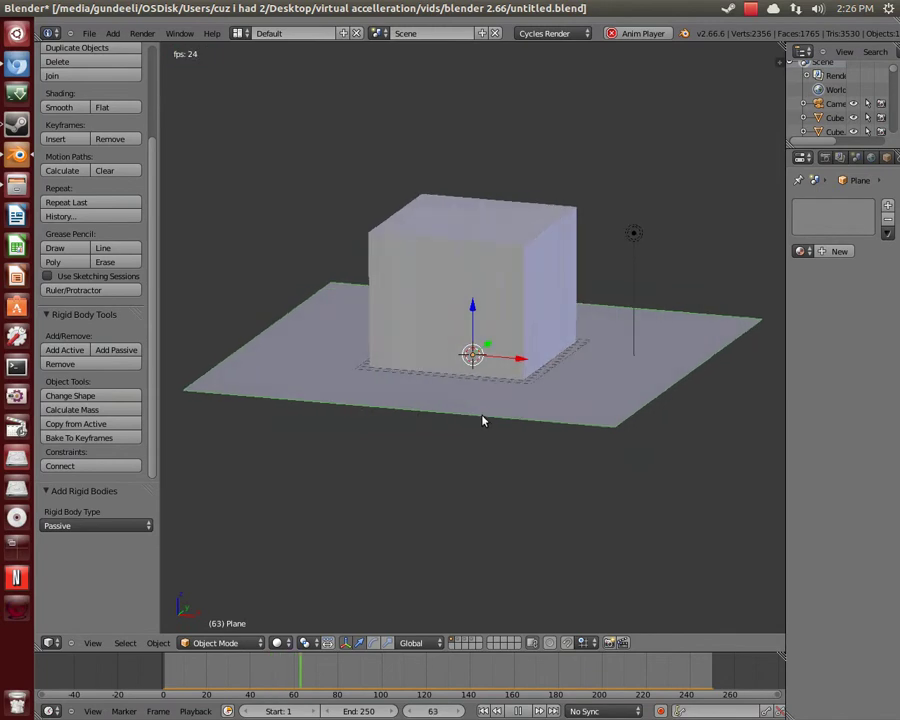
key("KP_5")
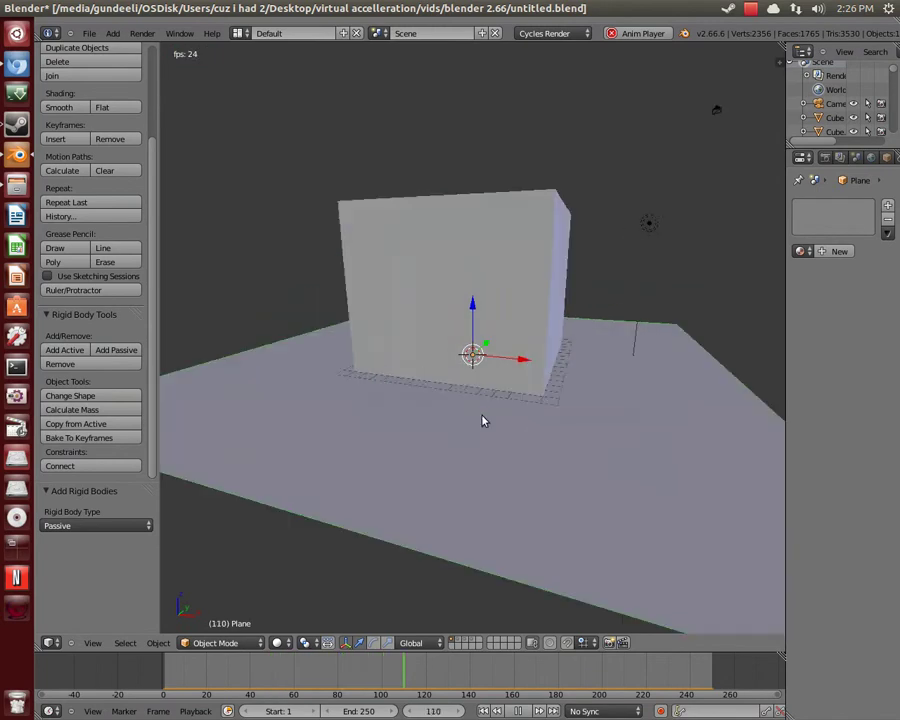
scroll(491, 414, "down", 2)
middle_click_drag(514, 325, 499, 342)
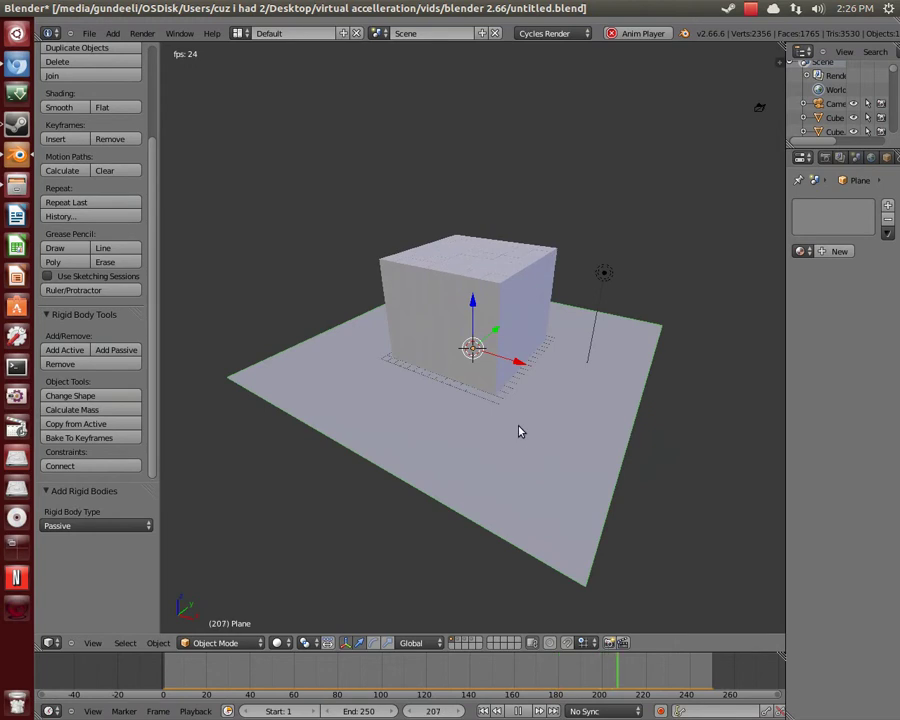
Try moving the ground plane while the simulation plays, cancel the move and stop playback at frame 1.
key("g")
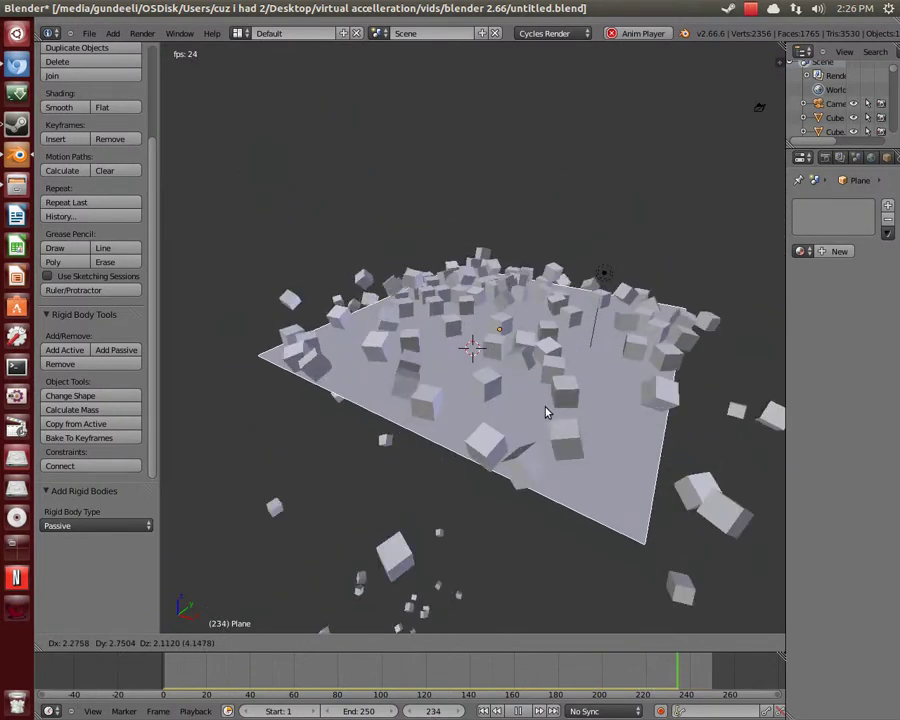
key("Escape")
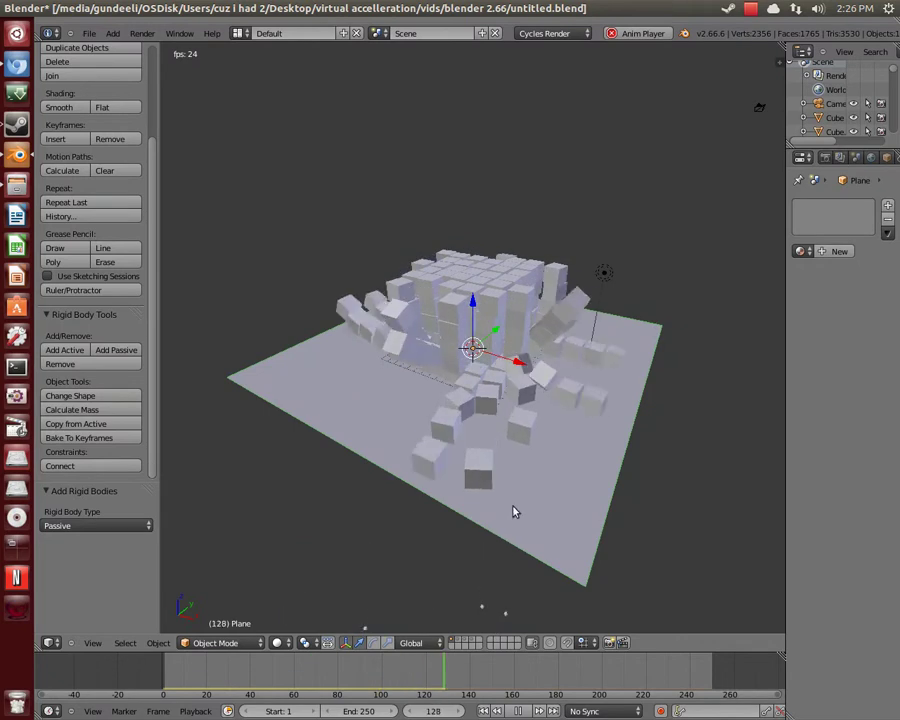
key("Escape")
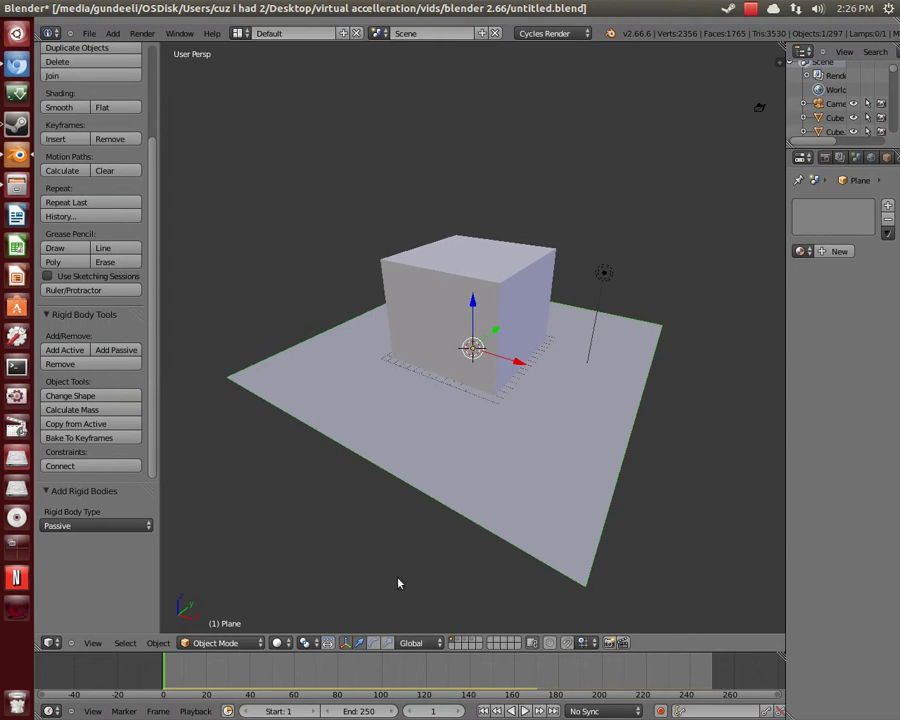
Show only the second scene layer and enter Edit Mode on the single slanted cube there.
left_click(459, 642)
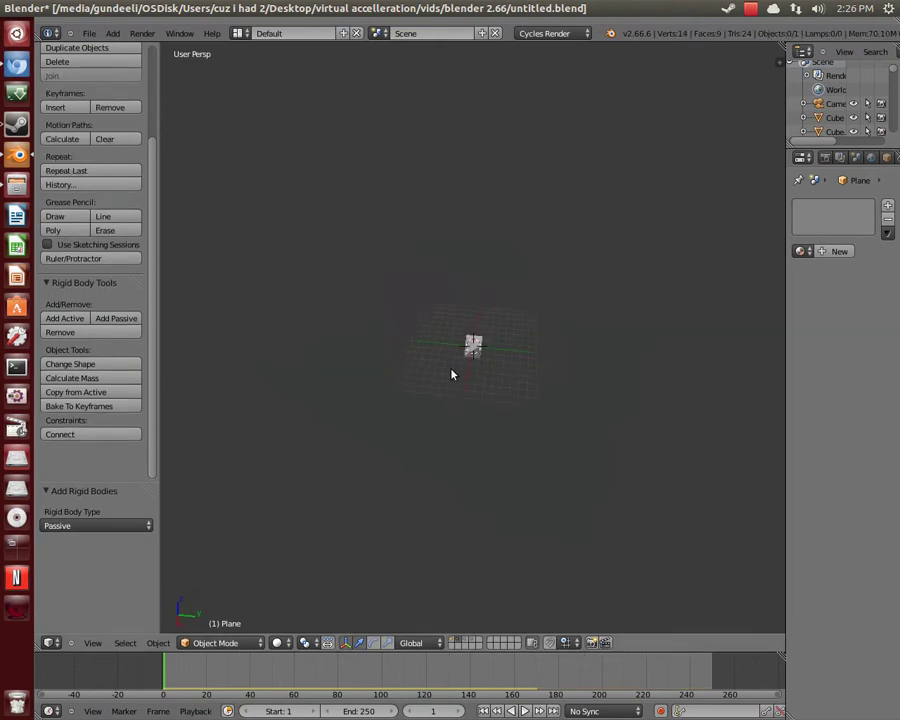
middle_click_drag(459, 372, 484, 398)
scroll(484, 398, "up", 11)
middle_click_drag(534, 442, 735, 338)
middle_click_drag(517, 462, 505, 441)
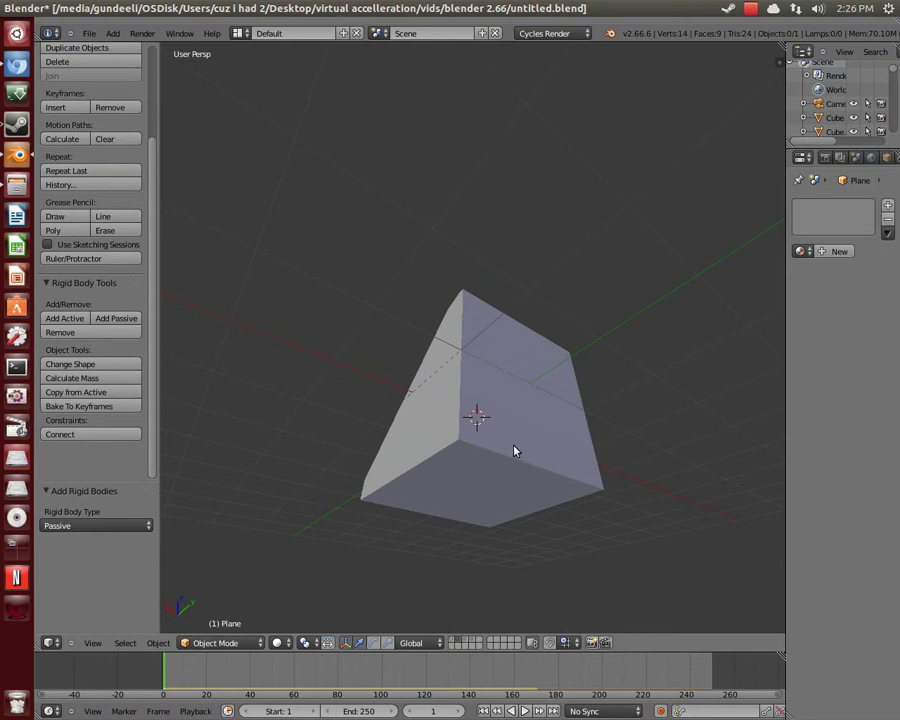
right_click(512, 446)
key("Tab")
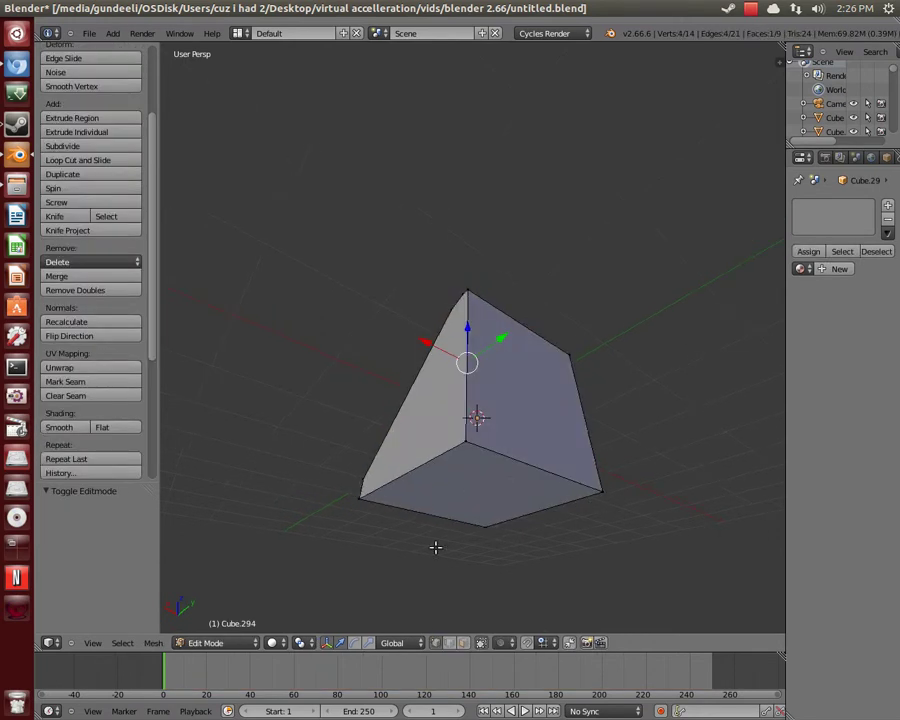
Try beveling the cube's lower edge with an offset of about 0.93 and several segments, and cancel it.
right_click(543, 468)
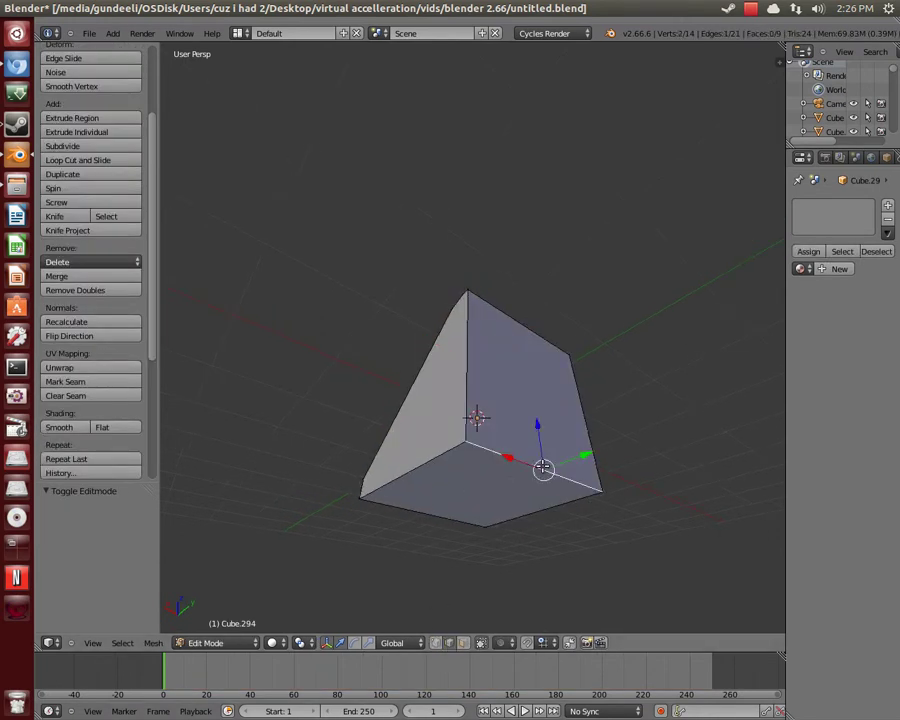
key("ctrl+b")
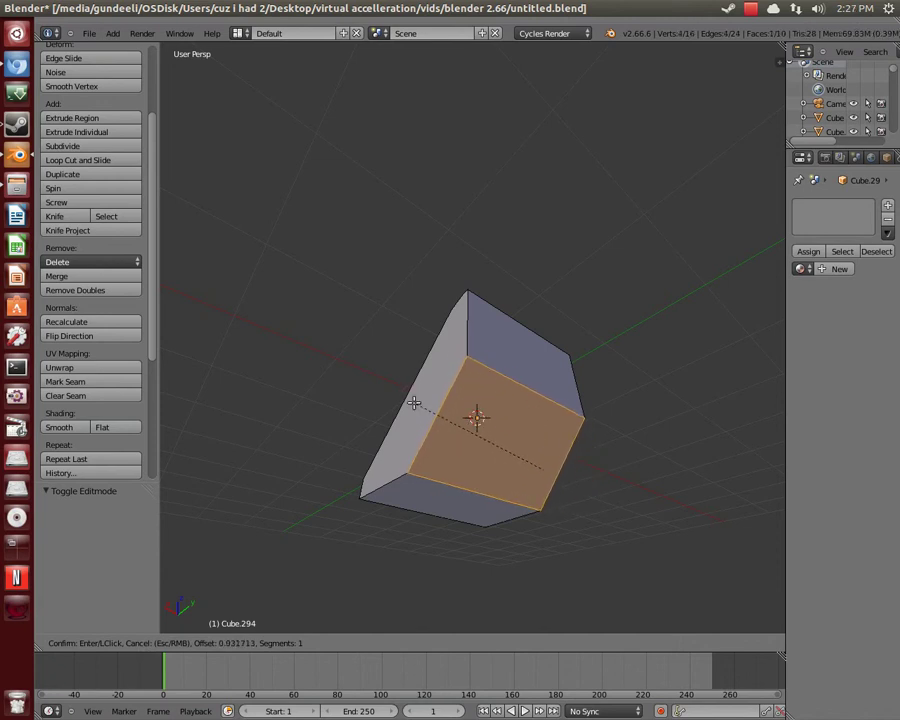
scroll(411, 401, "up", 6)
scroll(414, 402, "up", 2)
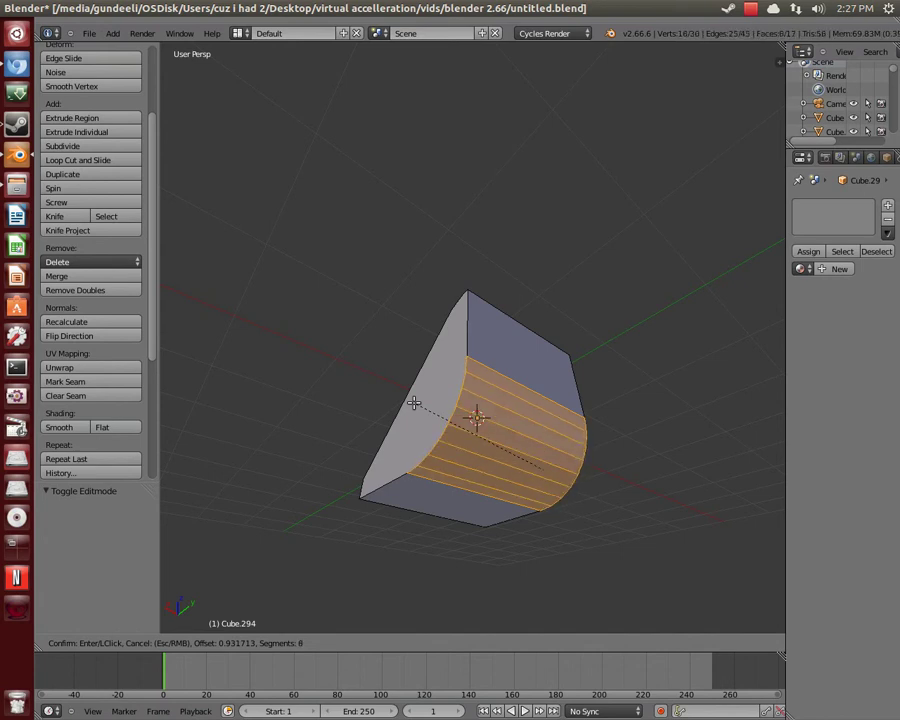
scroll(414, 402, "down", 7)
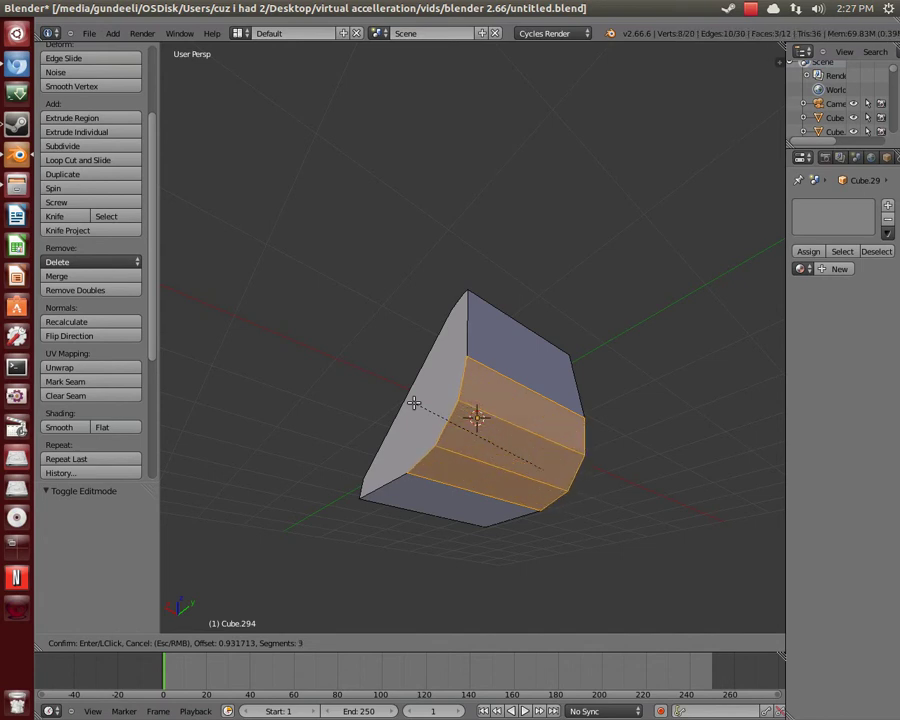
scroll(428, 412, "down", 1)
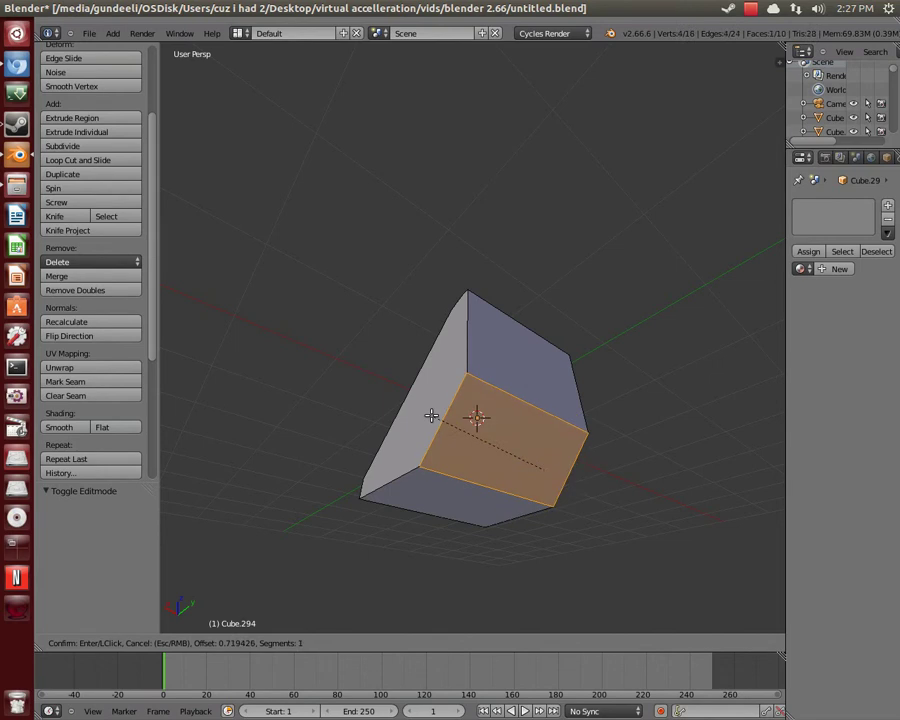
right_click(437, 422)
Try beveling a single lower corner vertex of the cube with an offset of about 0.34, and cancel it.
middle_click_drag(503, 465, 395, 480)
right_click(576, 505)
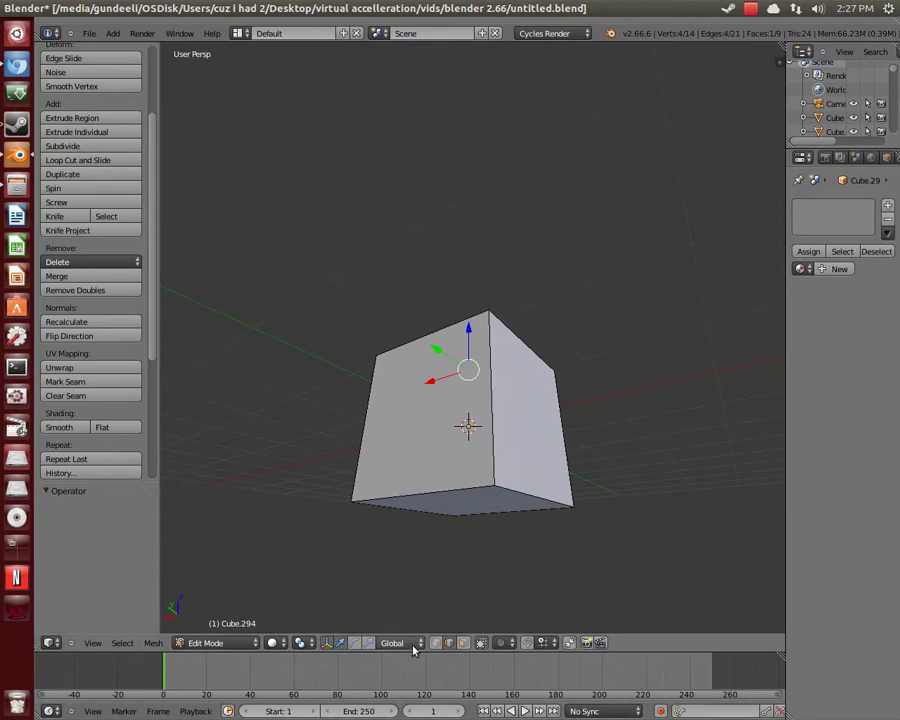
middle_click_drag(497, 493, 521, 527)
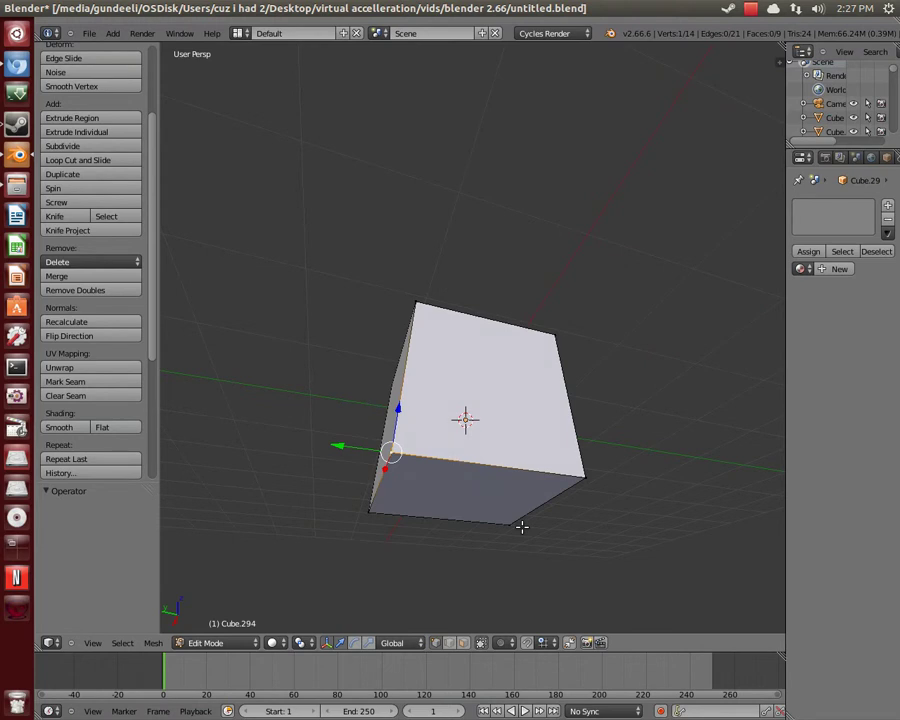
key("ctrl+b")
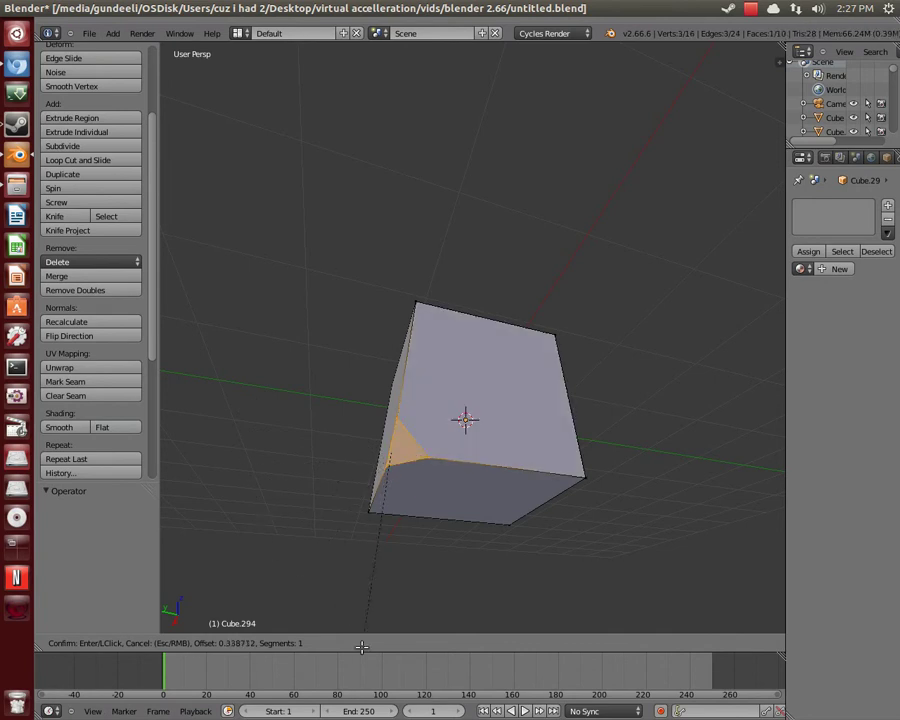
key("Escape")
Bevel the cube's single upper corner vertex with an offset of about 0.853 and 23 segments.
middle_click_drag(269, 437, 400, 468)
scroll(515, 546, "down", 2)
scroll(520, 515, "up", 2)
middle_click_drag(525, 485, 711, 447)
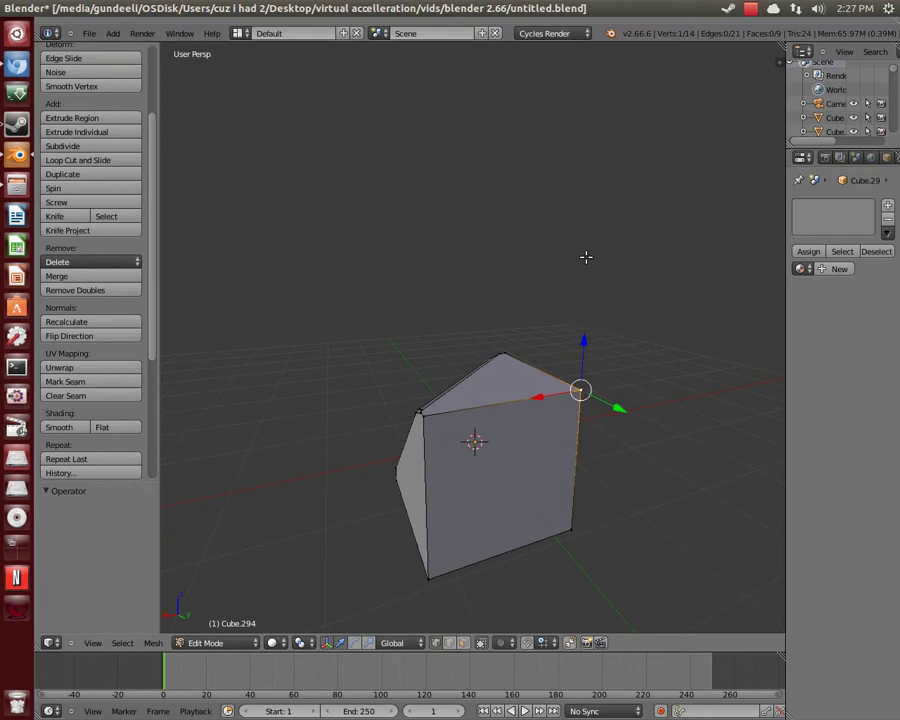
key("ctrl+b")
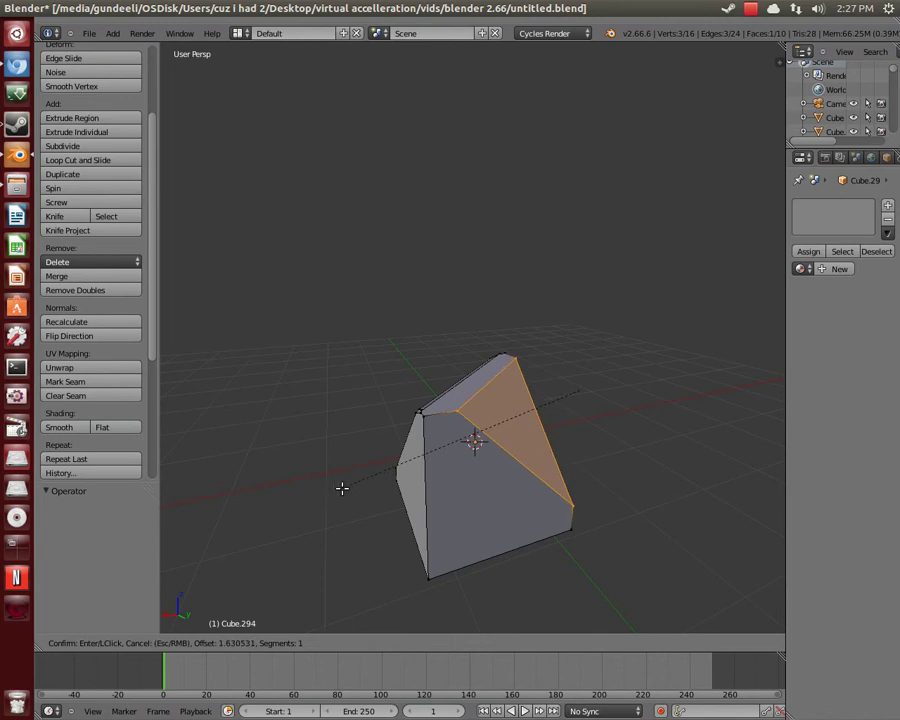
scroll(338, 503, "up", 11)
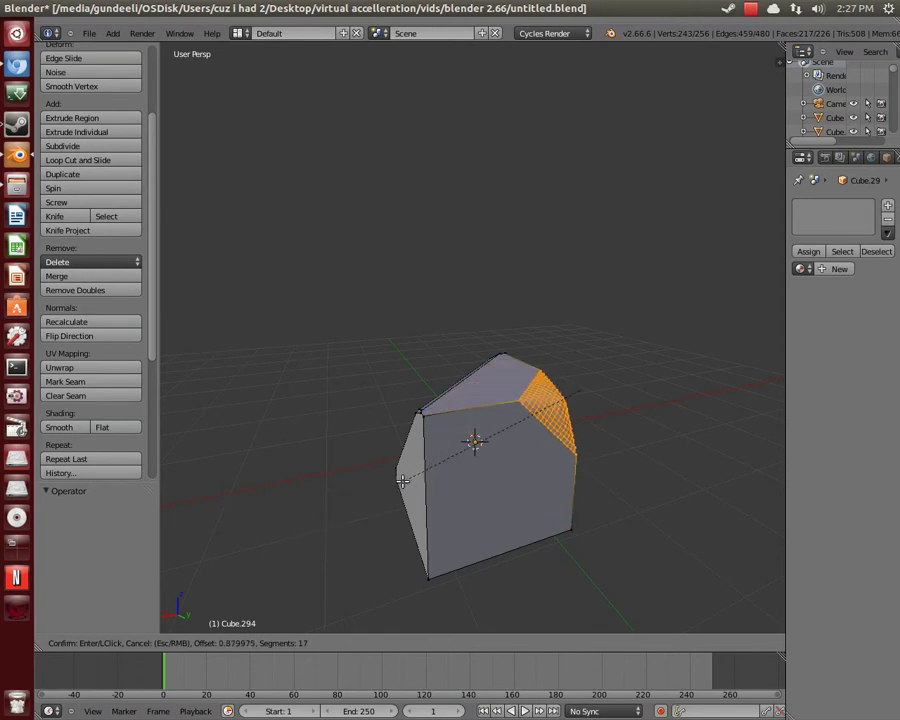
scroll(356, 546, "up", 20)
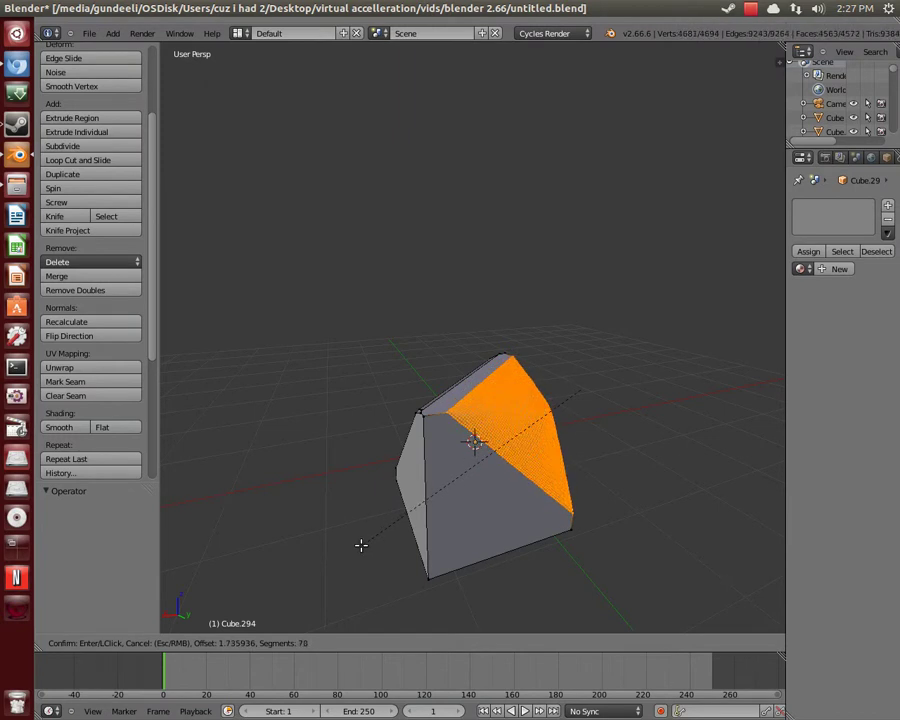
scroll(373, 524, "down", 20)
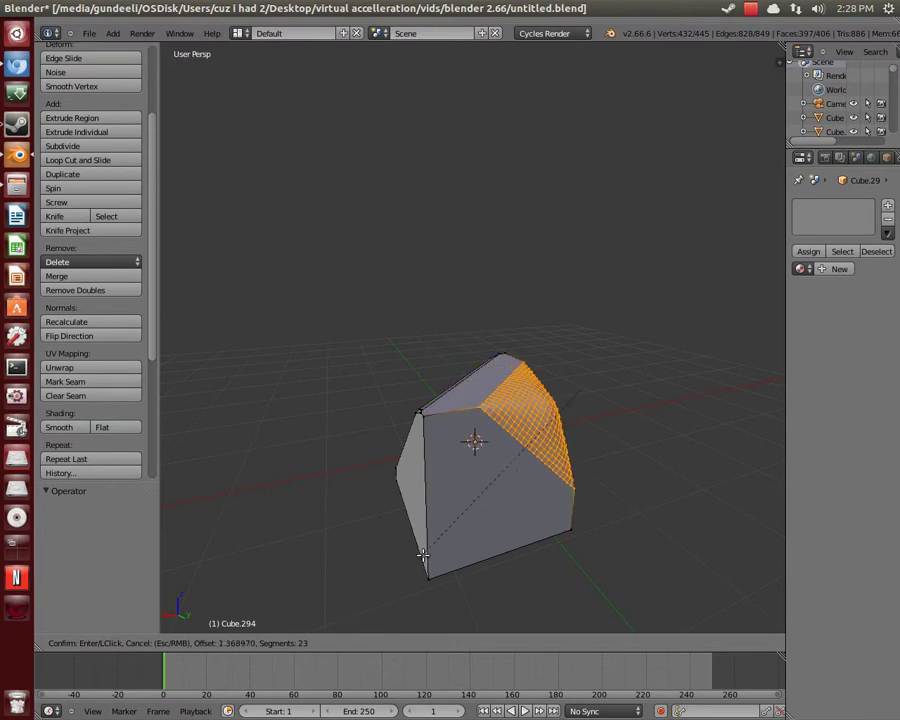
left_click(449, 535)
scroll(500, 400, "up", 1)
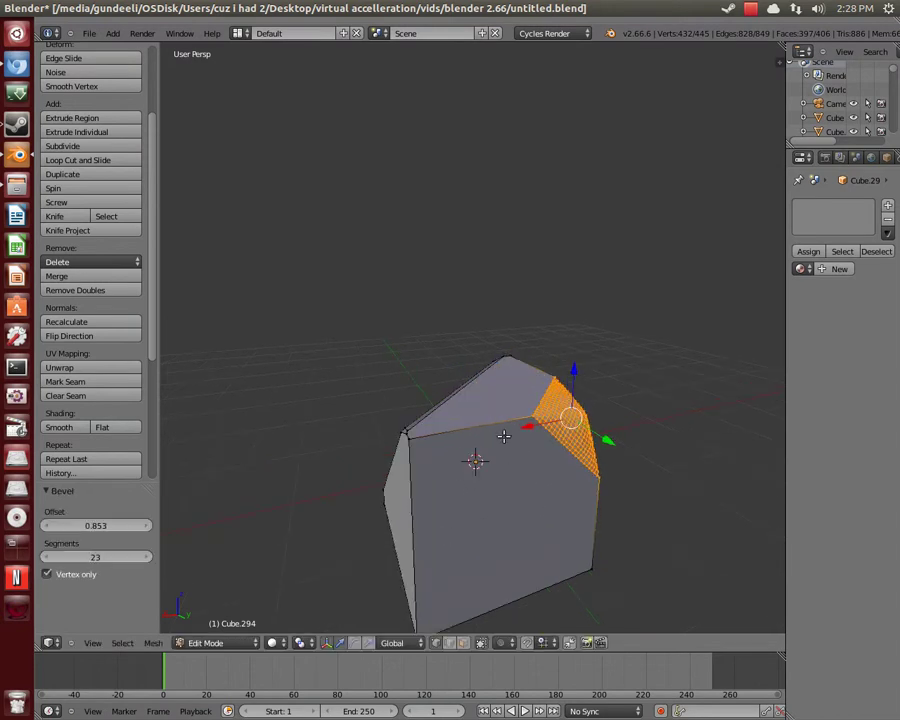
Bevel the upper edge running into the rounded corner with an offset of about 0.022 and 8 segments.
right_click(397, 452)
key("a")
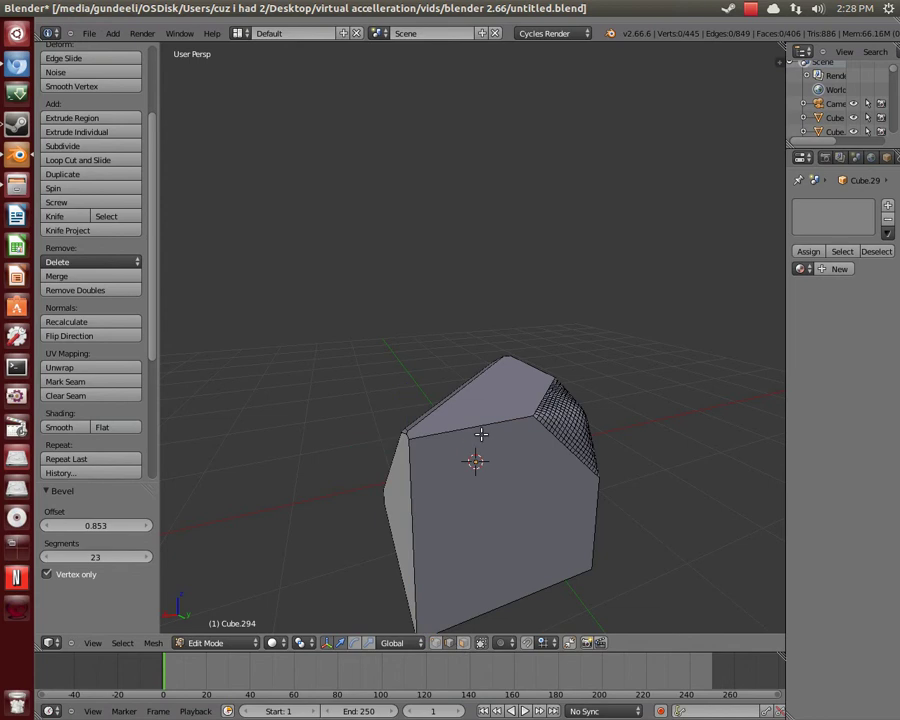
key("ctrl+b")
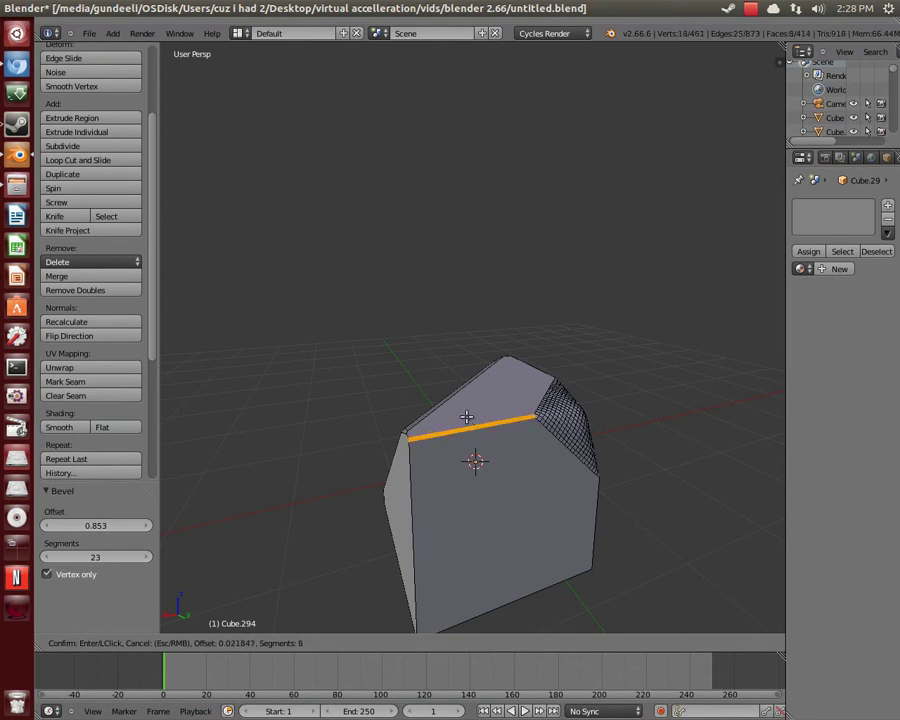
left_click(466, 416)
scroll(558, 524, "up", 5)
middle_click_drag(525, 493, 486, 477)
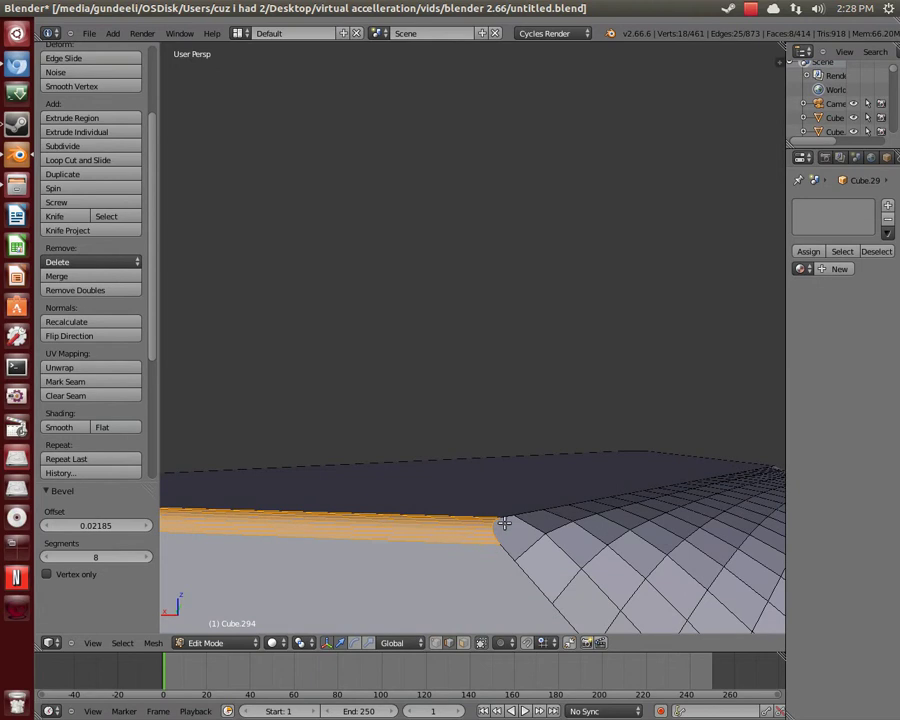
Bevel the cube's lower edge with an offset of about 1.037 and a single segment.
scroll(510, 527, "down", 8)
middle_click_drag(375, 436, 516, 515)
key("ctrl+b")
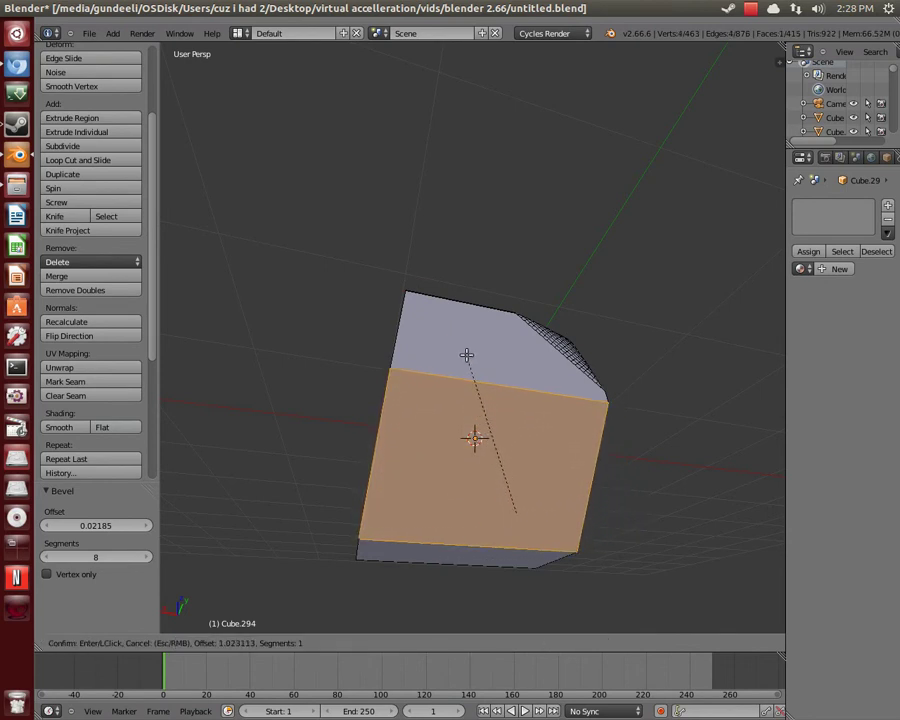
left_click(468, 358)
middle_click_drag(569, 428, 552, 560)
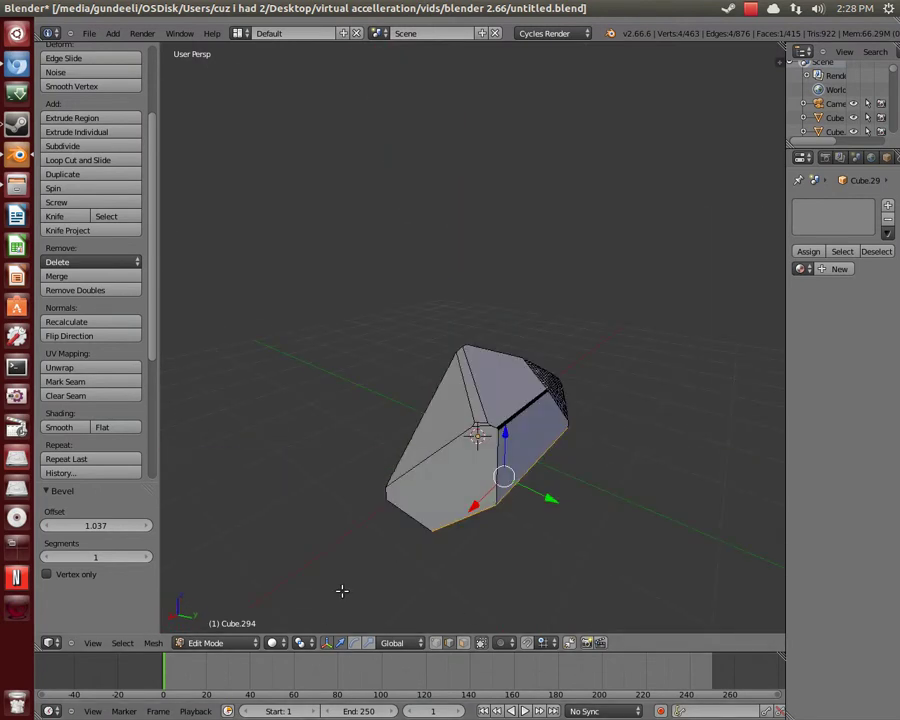
Leave Edit Mode, show only the third scene layer and enter Sculpt Mode on the horned head.
key("Tab")
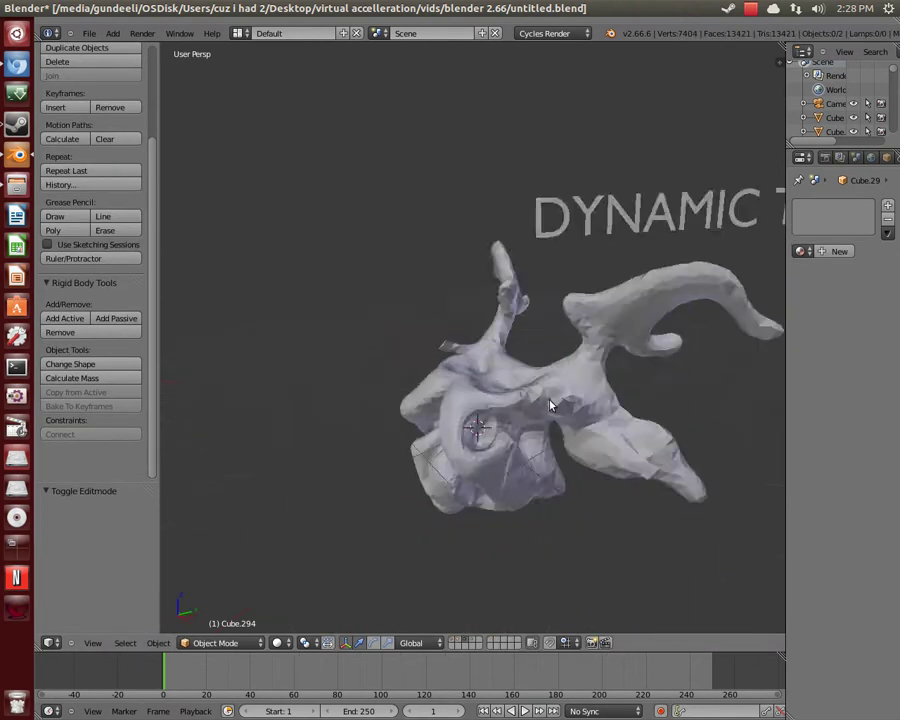
mouse_move(598, 405)
middle_mouse_down()
mouse_move(499, 362)
mouse_move(339, 313)
mouse_move(251, 334)
mouse_move(369, 408)
mouse_move(376, 400)
mouse_move(311, 362)
mouse_move(307, 462)
mouse_move(454, 446)
mouse_move(365, 437)
middle_mouse_up()
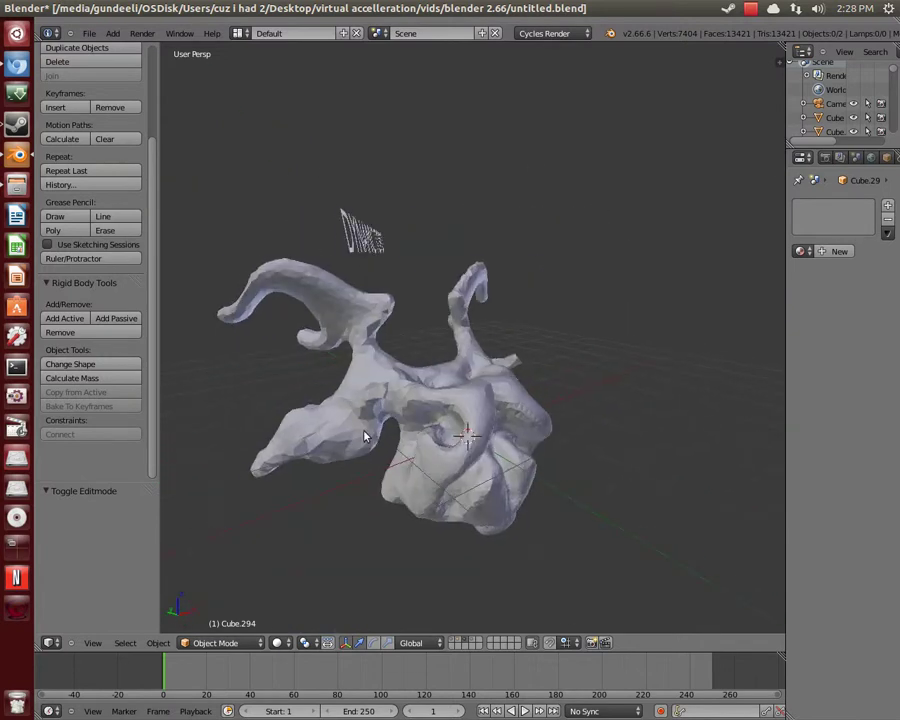
left_click(229, 646)
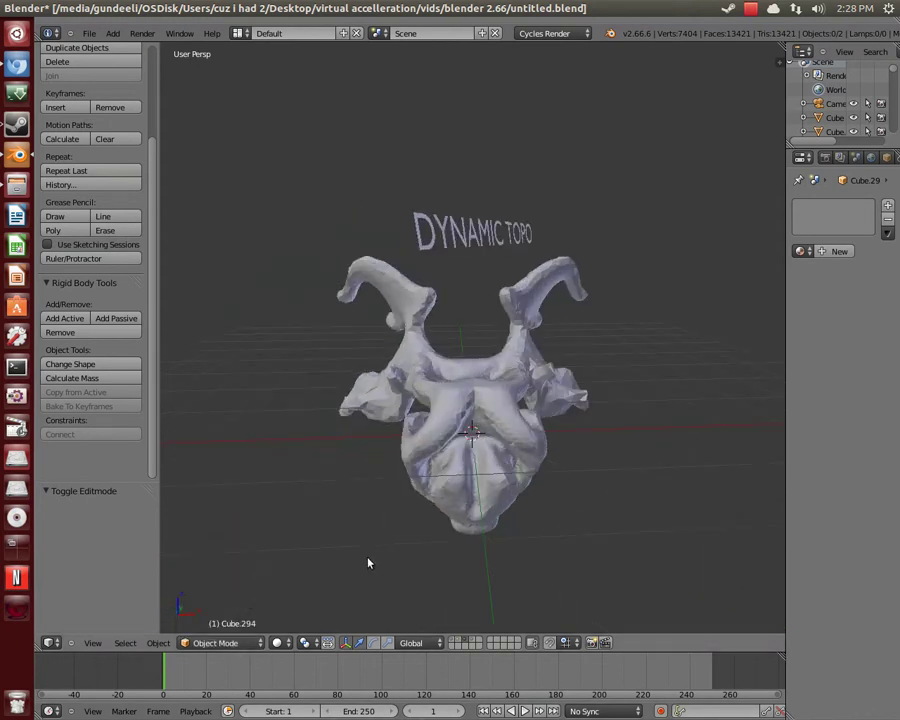
left_click(249, 644)
left_click(235, 602)
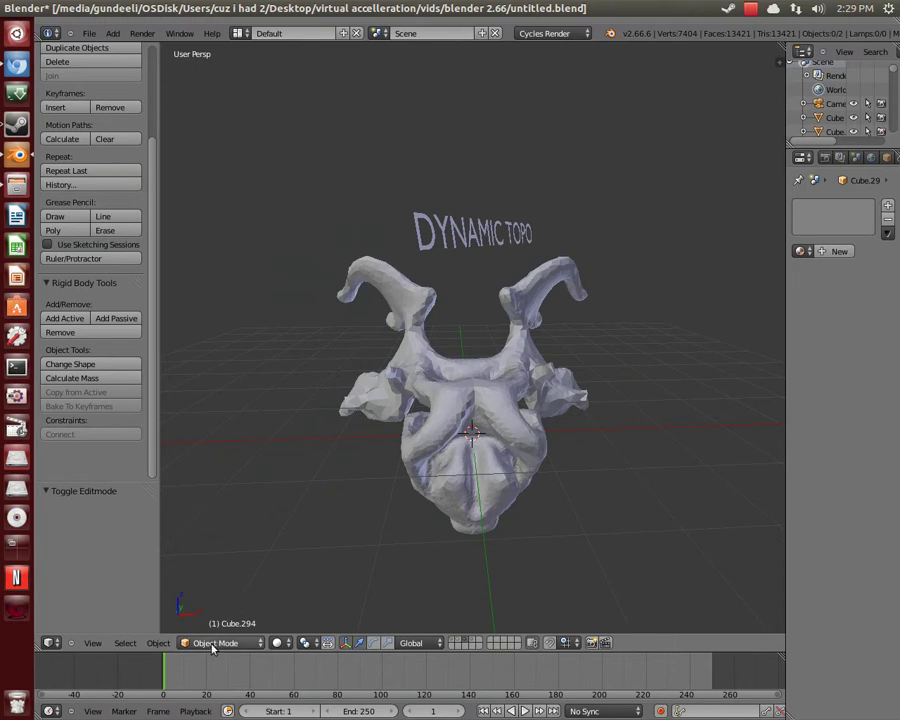
right_click(470, 432)
left_click(228, 644)
left_click(237, 606)
middle_click_drag(623, 406, 588, 407)
mouse_move(485, 457)
middle_mouse_down()
mouse_move(354, 432)
mouse_move(410, 480)
mouse_move(370, 364)
middle_mouse_up()
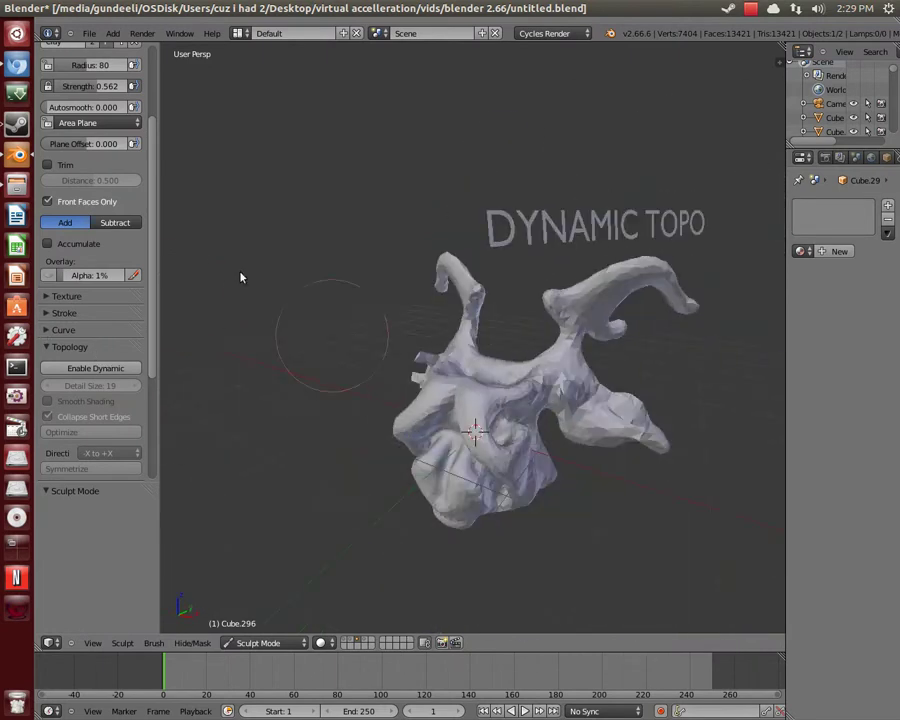
Sculpt a short stroke in the hollow on the head's side with the Clay brush at radius 80.
scroll(60, 167, "up", 3)
middle_click_drag(512, 525, 478, 437)
scroll(498, 470, "up", 3)
mouse_move(498, 482)
middle_mouse_down()
mouse_move(516, 547)
mouse_move(538, 550)
mouse_move(456, 500)
middle_mouse_up()
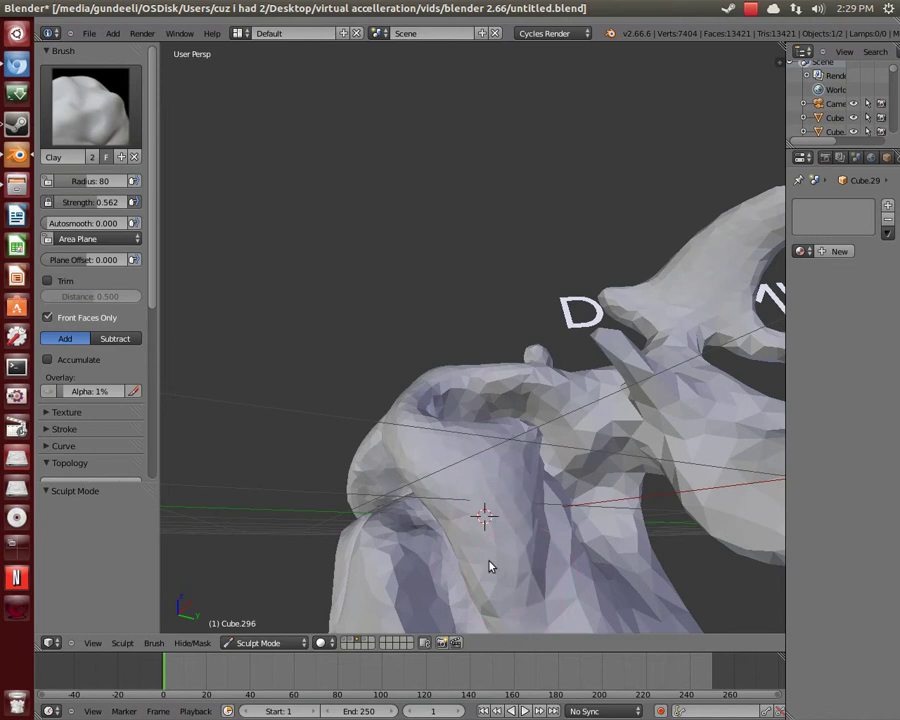
left_click_drag(438, 562, 437, 595)
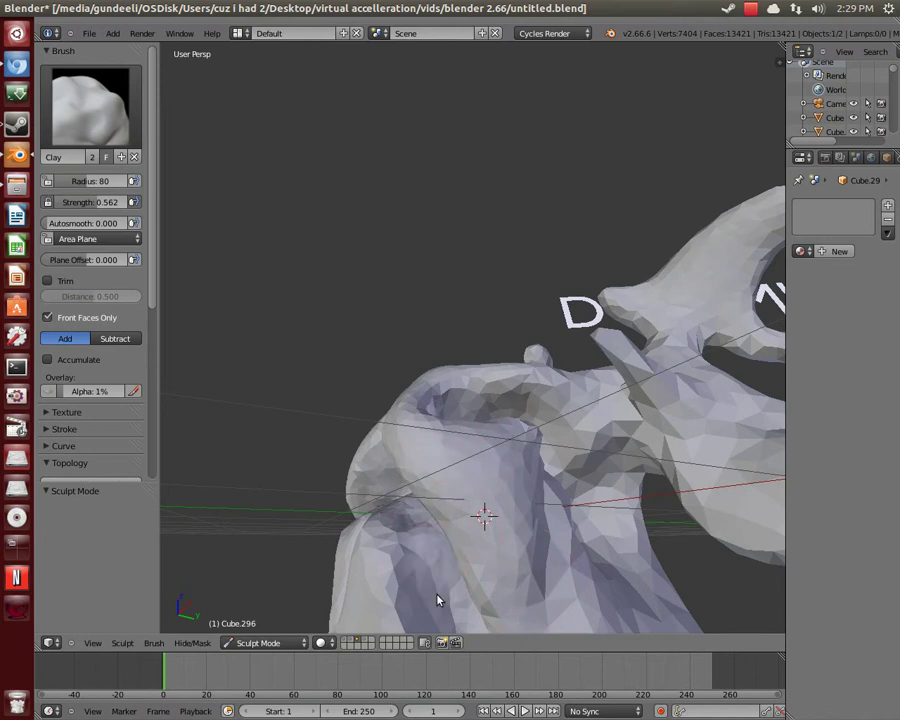
scroll(424, 570, "down", 4)
mouse_move(424, 570)
middle_mouse_down()
mouse_move(424, 532)
mouse_move(461, 513)
middle_mouse_up()
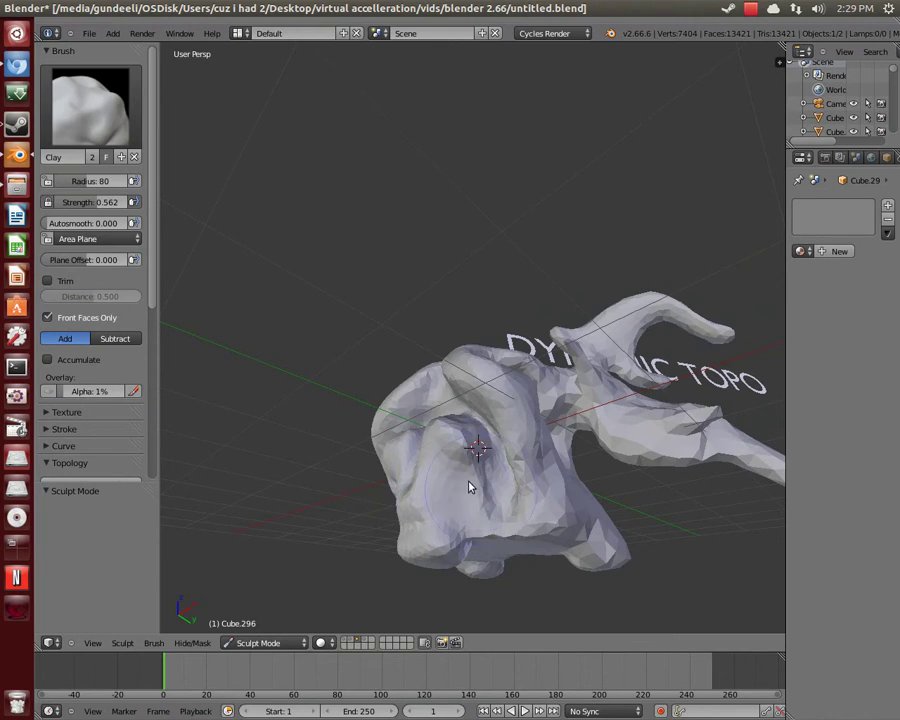
Enable dynamic topology for sculpting, then turn smooth shading on and off again.
scroll(90, 427, "down", 2)
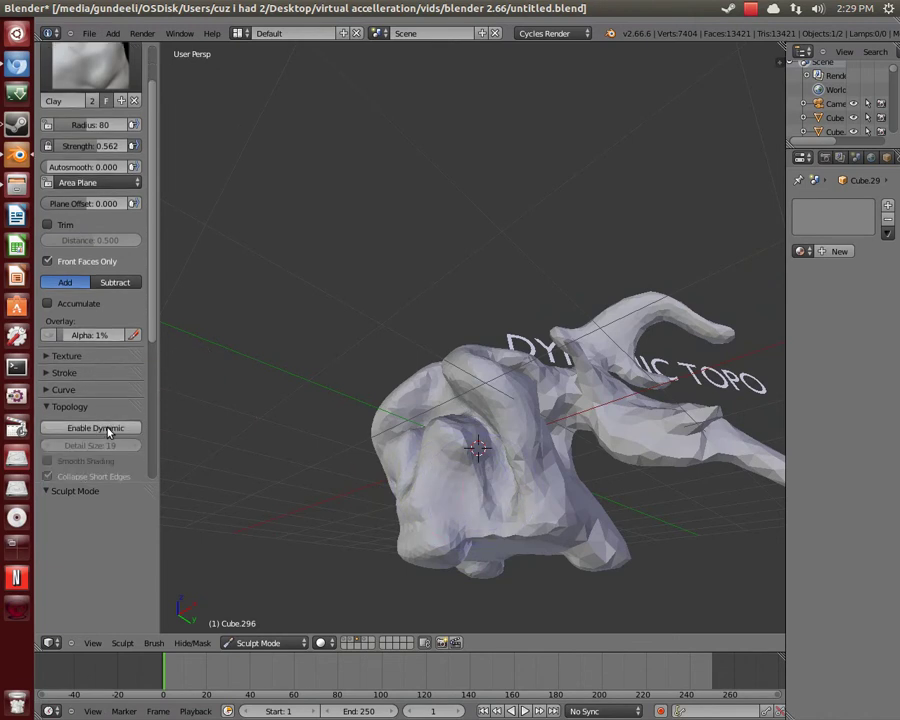
scroll(94, 430, "down", 4)
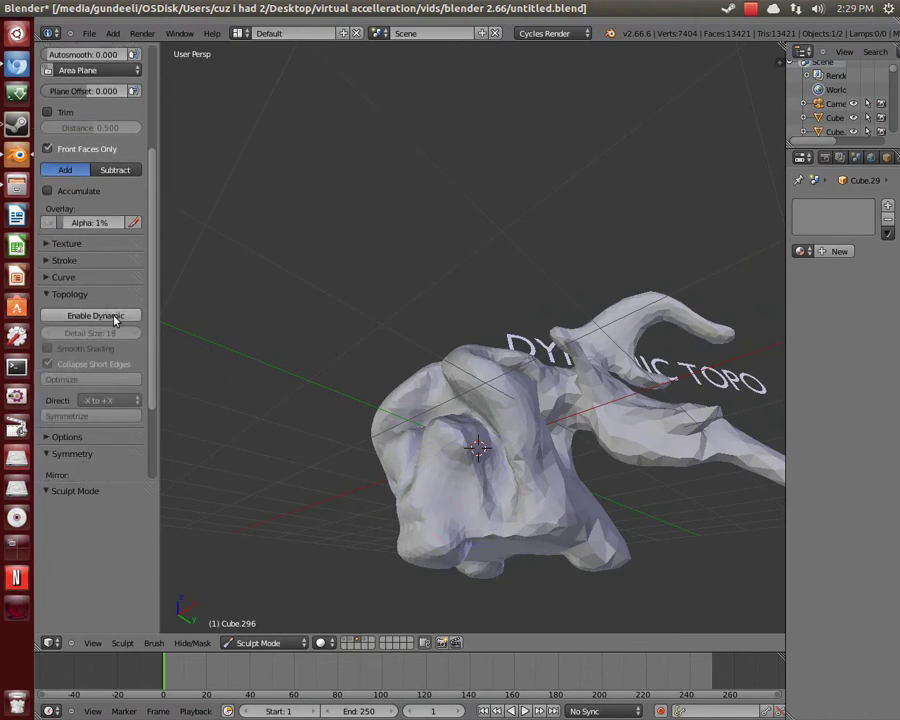
left_click(114, 318)
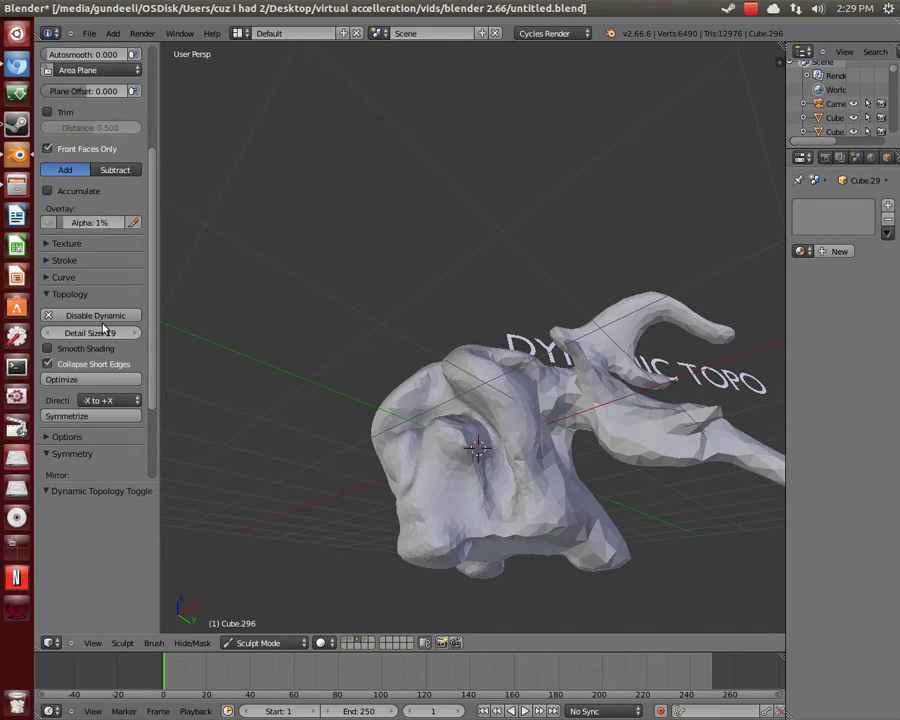
left_click(49, 349)
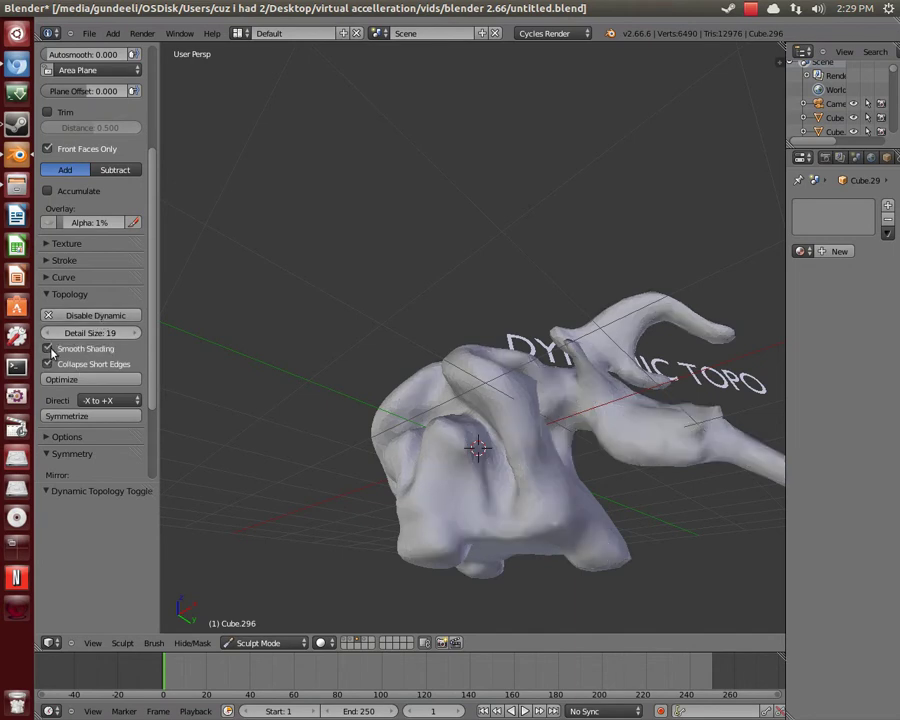
left_click(49, 349)
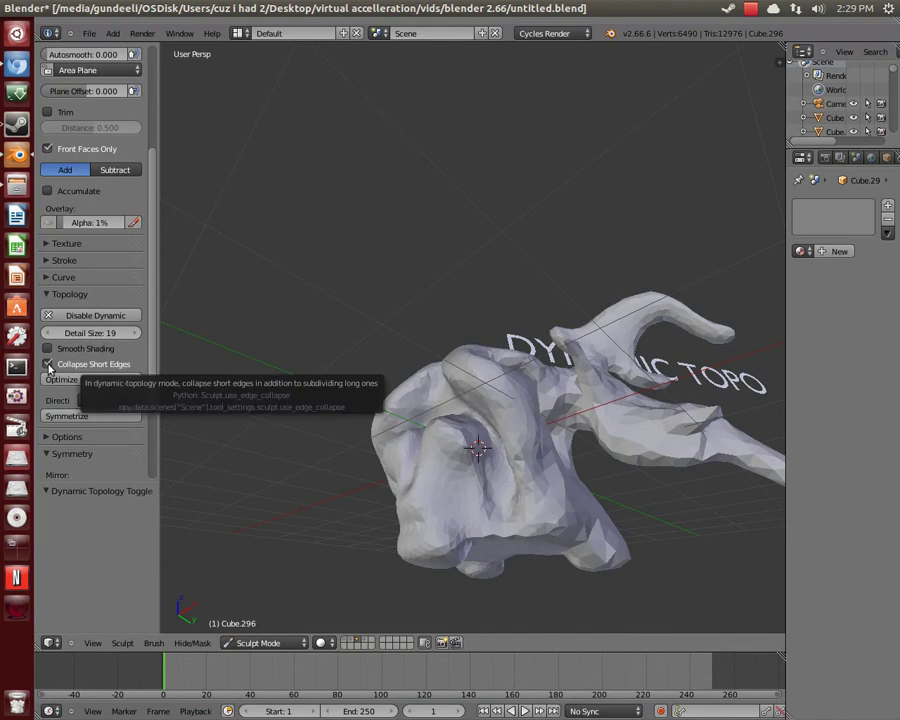
Sculpt over the front of the head with the Clay brush and dynamic topology at detail size 19.
scroll(528, 557, "up", 4)
mouse_move(524, 548)
middle_mouse_down()
mouse_move(424, 504)
mouse_move(460, 556)
mouse_move(587, 562)
mouse_move(596, 430)
mouse_move(629, 354)
mouse_move(495, 393)
mouse_move(446, 386)
mouse_move(482, 342)
mouse_move(487, 418)
mouse_move(468, 420)
mouse_move(482, 410)
mouse_move(484, 432)
mouse_move(408, 418)
mouse_move(408, 446)
mouse_move(450, 462)
middle_mouse_up()
mouse_move(610, 447)
middle_mouse_down()
mouse_move(532, 442)
mouse_move(446, 418)
mouse_move(463, 404)
middle_mouse_up()
mouse_move(510, 438)
middle_mouse_down()
mouse_move(556, 400)
mouse_move(588, 396)
middle_mouse_up()
mouse_move(543, 316)
left_mouse_down()
mouse_move(529, 345)
mouse_move(430, 356)
mouse_move(497, 476)
left_mouse_up()
middle_click_drag(510, 519, 440, 369)
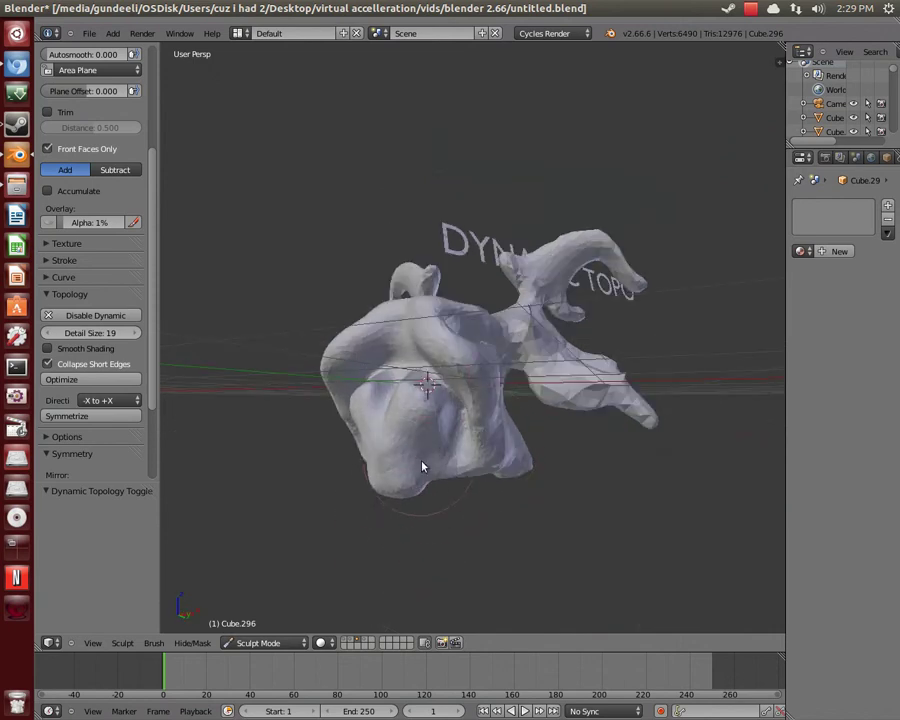
middle_click_drag(420, 465, 568, 490)
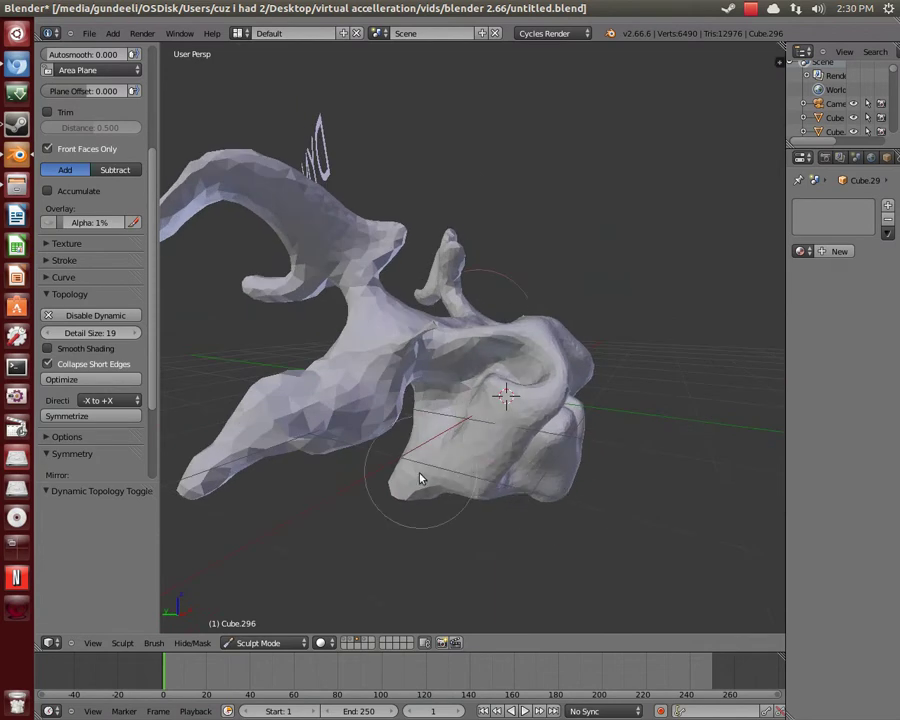
Sculpt Clay strokes along the head's ear and large curved horn, refining their mesh.
left_click_drag(392, 460, 312, 466)
mouse_move(265, 430)
left_mouse_down()
mouse_move(235, 482)
mouse_move(194, 476)
left_mouse_up()
mouse_move(197, 446)
middle_mouse_down()
mouse_move(295, 446)
mouse_move(346, 474)
mouse_move(456, 468)
mouse_move(576, 477)
middle_mouse_up()
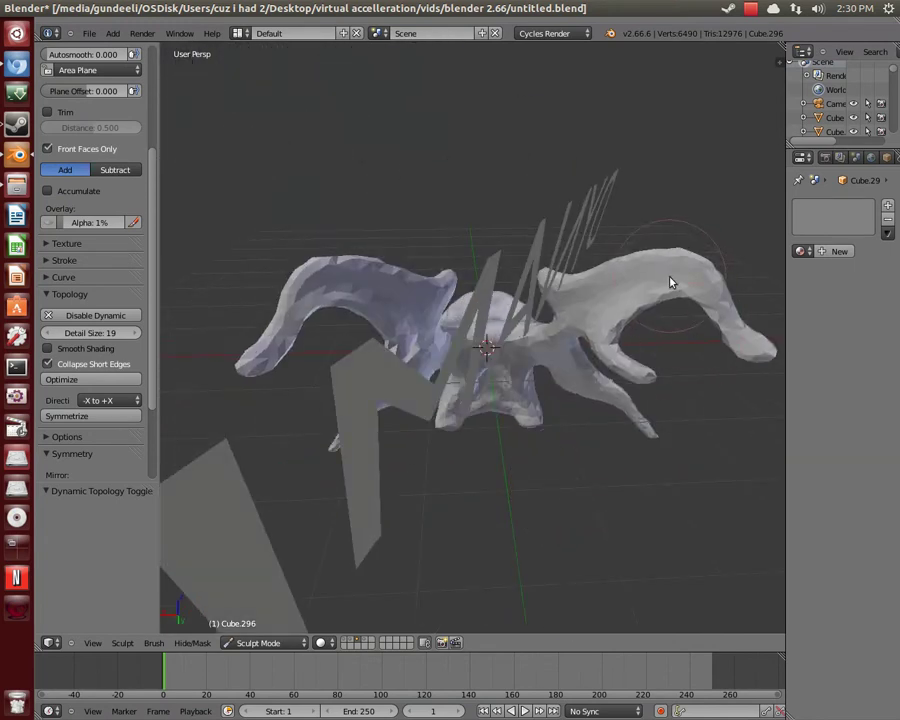
left_click_drag(670, 281, 696, 300)
left_click_drag(753, 360, 746, 356)
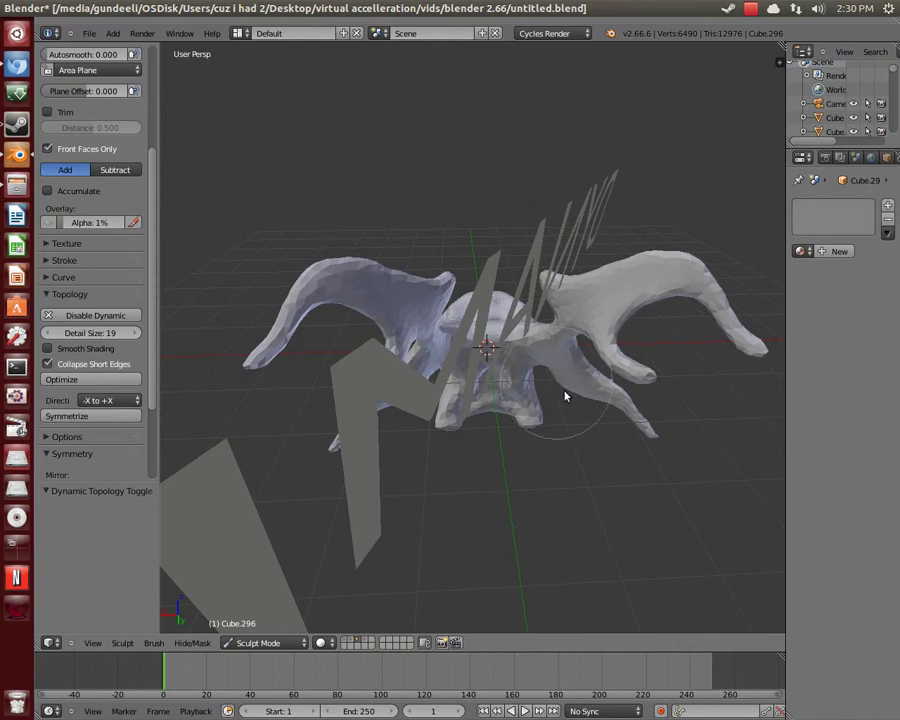
Switch to the Snake Hook brush and pull a pair of long horns upward from the top of the head.
mouse_move(540, 421)
middle_mouse_down()
mouse_move(277, 364)
mouse_move(390, 394)
mouse_move(416, 384)
middle_mouse_up()
scroll(80, 105, "up", 6)
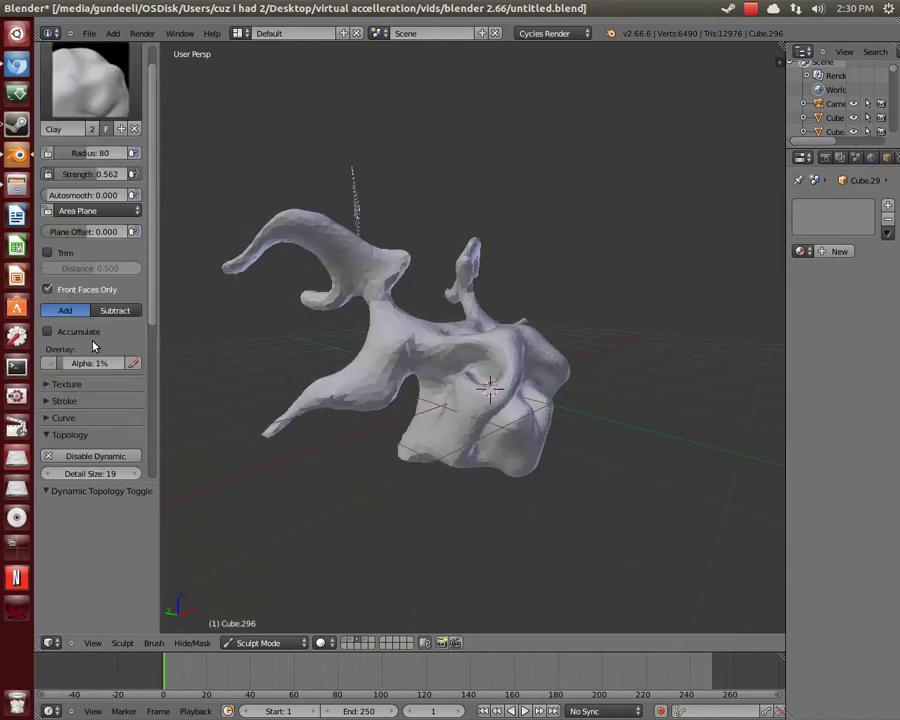
left_click(84, 95)
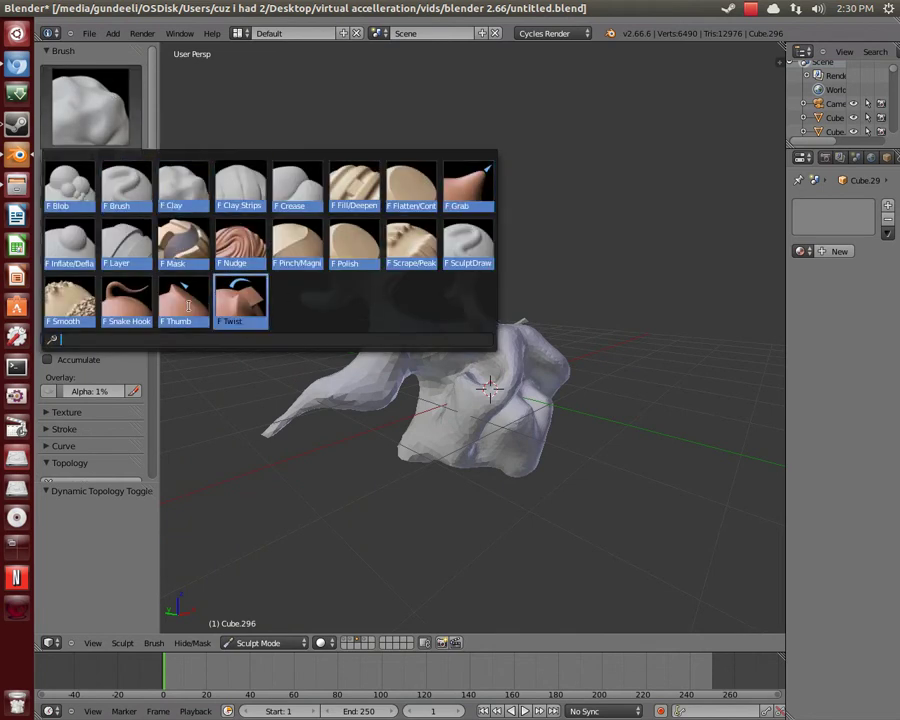
left_click(128, 303)
middle_click_drag(528, 372, 538, 365)
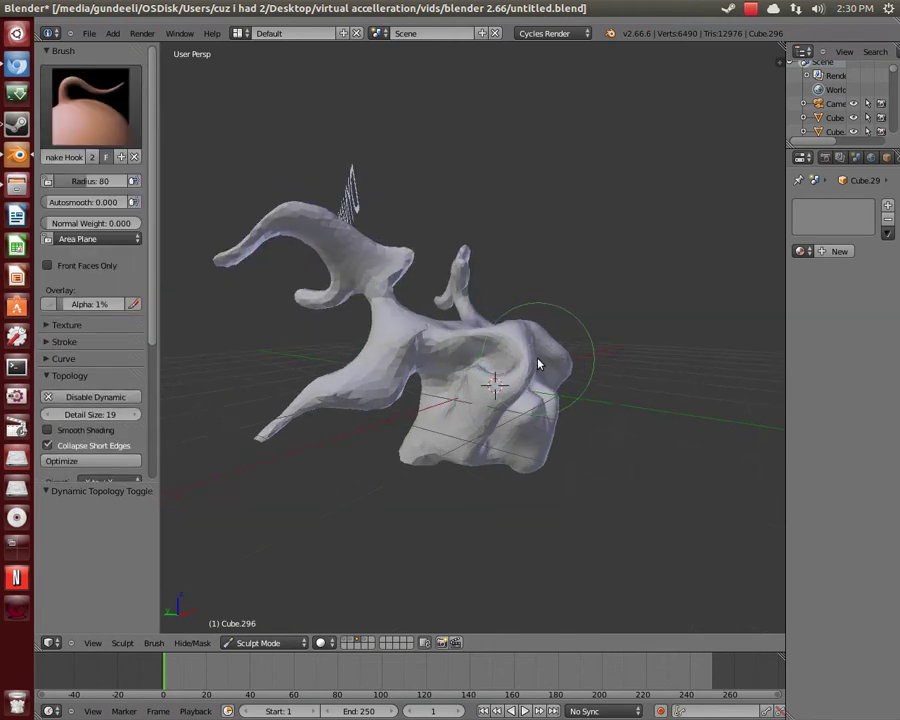
mouse_move(517, 348)
left_mouse_down()
mouse_move(508, 221)
mouse_move(548, 145)
left_mouse_up()
middle_click_drag(655, 240, 592, 257)
Pull further limbs outward from the head's sides and lower corners with the Snake Hook brush.
mouse_move(462, 311)
left_mouse_down()
mouse_move(580, 292)
mouse_move(659, 301)
left_mouse_up()
mouse_move(659, 301)
middle_mouse_down()
mouse_move(643, 358)
mouse_move(575, 377)
middle_mouse_up()
mouse_move(406, 362)
left_mouse_down()
mouse_move(384, 370)
mouse_move(346, 358)
mouse_move(321, 410)
left_mouse_up()
mouse_move(321, 410)
middle_mouse_down()
mouse_move(474, 428)
mouse_move(518, 422)
mouse_move(508, 343)
mouse_move(458, 345)
mouse_move(500, 404)
mouse_move(502, 426)
middle_mouse_up()
left_click_drag(518, 425, 570, 481)
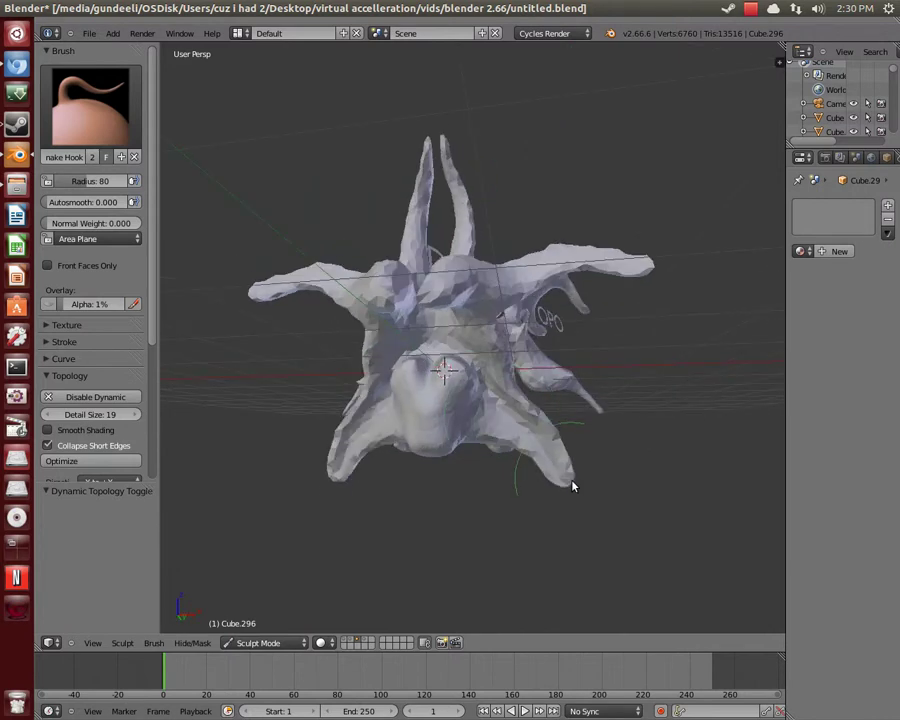
Reduce the Snake Hook radius to 15 and pull a small spike out of one limb's tip.
mouse_move(651, 513)
middle_mouse_down()
mouse_move(526, 506)
mouse_move(458, 532)
mouse_move(564, 496)
mouse_move(585, 380)
mouse_move(619, 429)
mouse_move(634, 424)
mouse_move(584, 374)
mouse_move(606, 390)
middle_mouse_up()
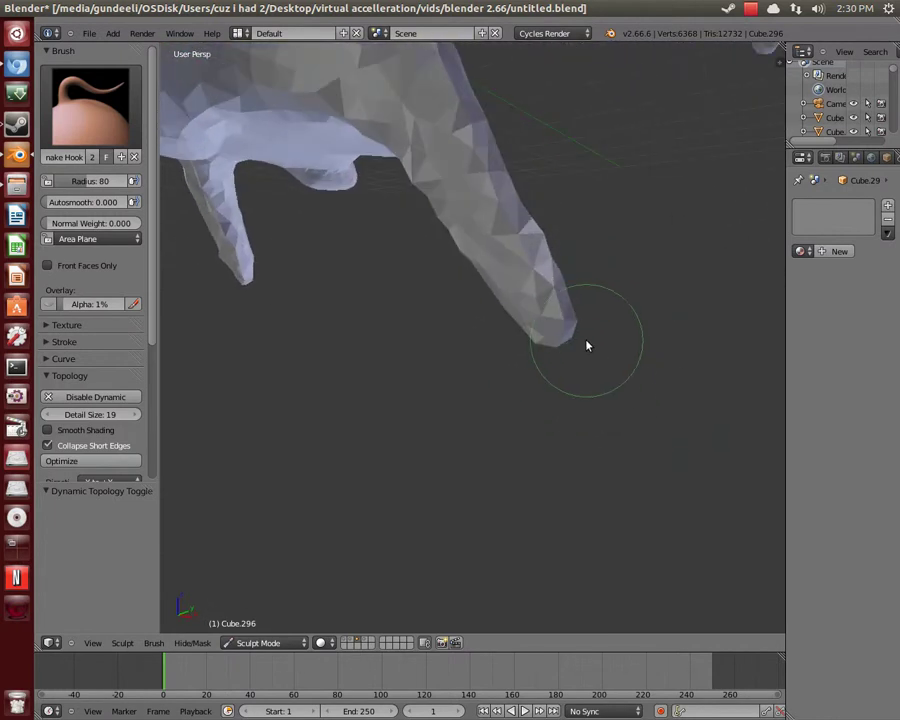
key("f")
left_click(544, 344)
mouse_move(566, 328)
left_mouse_down()
mouse_move(609, 338)
mouse_move(573, 322)
mouse_move(606, 341)
left_mouse_up()
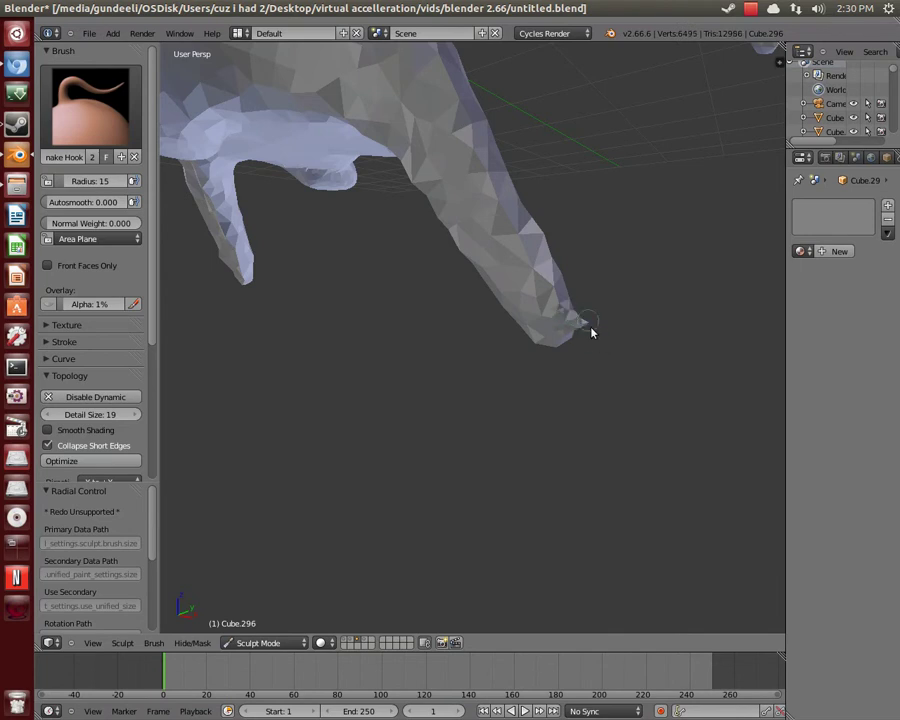
Enter Edit Mode on the sculpted head and examine its triangulated mesh up close.
scroll(580, 335, "down", 8)
mouse_move(458, 307)
middle_mouse_down()
mouse_move(487, 346)
mouse_move(531, 372)
mouse_move(526, 473)
mouse_move(516, 400)
mouse_move(394, 368)
mouse_move(546, 428)
mouse_move(573, 469)
mouse_move(597, 362)
middle_mouse_up()
scroll(490, 413, "up", 3)
key("Tab")
scroll(597, 362, "up", 6)
scroll(531, 388, "up", 3)
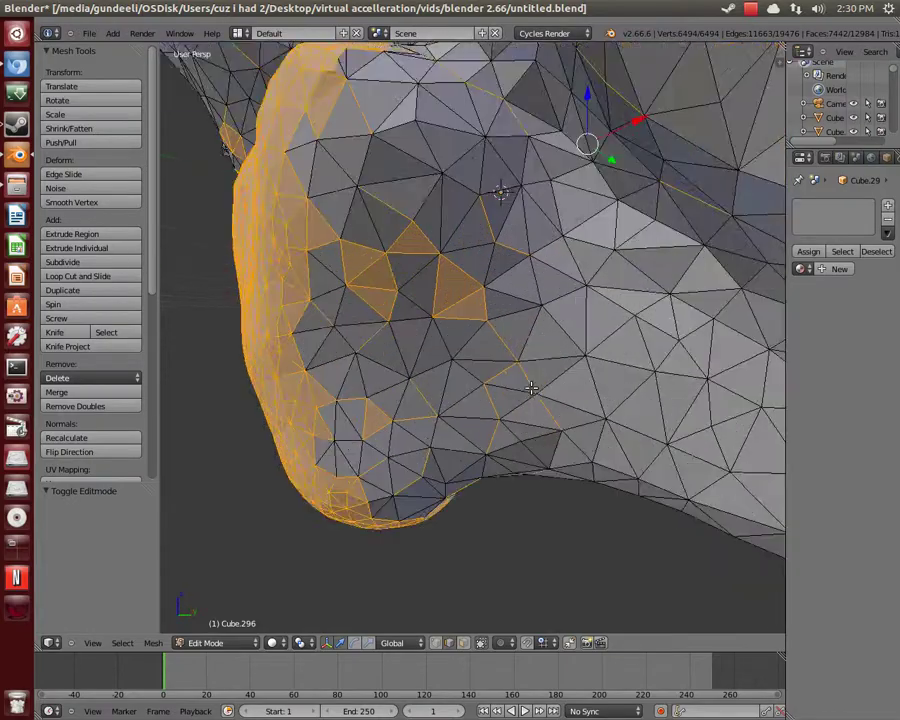
Deselect all of the sculpted head's mesh and run a Non Manifold selection on it.
scroll(531, 388, "down", 10)
key("a")
middle_click_drag(531, 388, 541, 477)
scroll(510, 450, "down", 5)
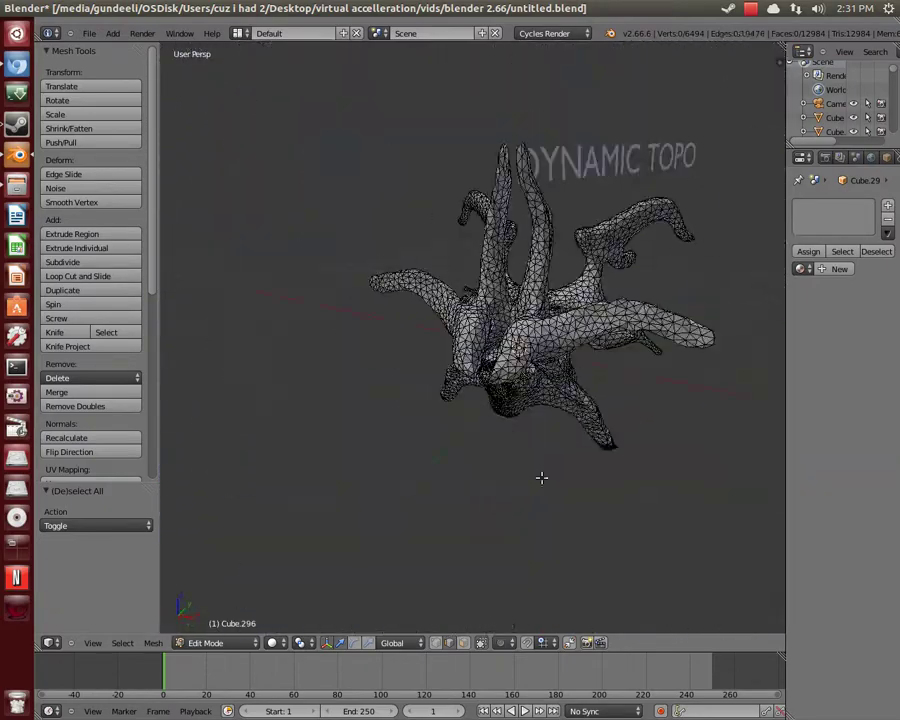
left_click(156, 644)
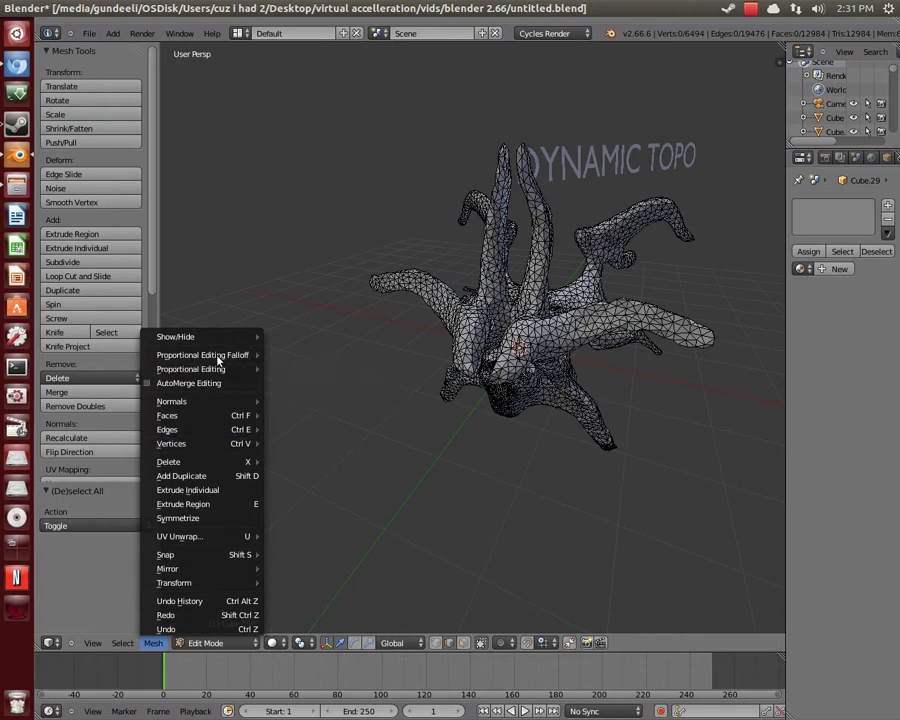
mouse_move(226, 340)
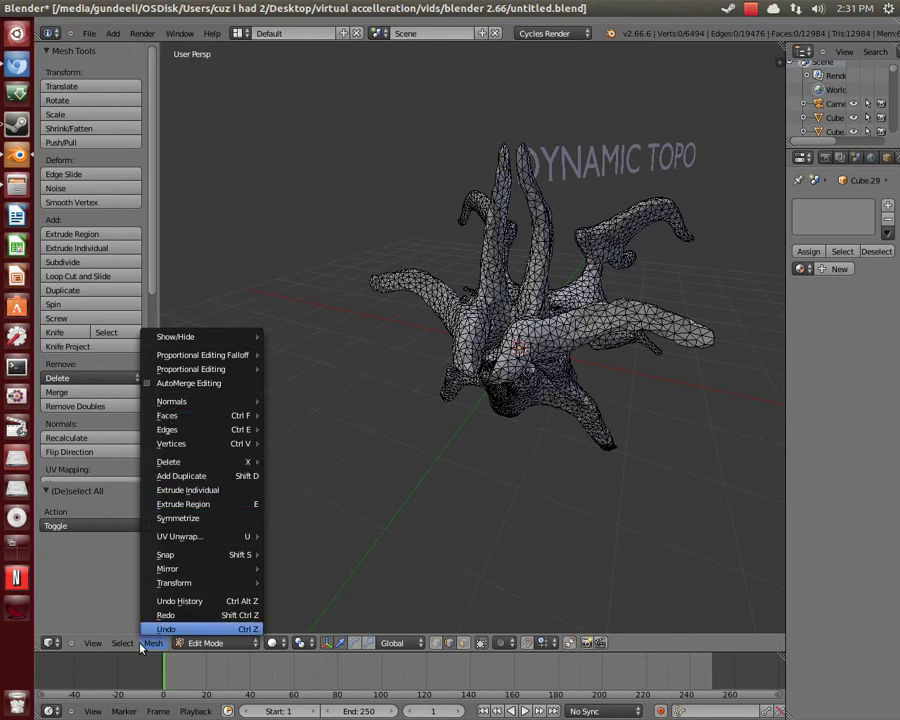
mouse_move(124, 645)
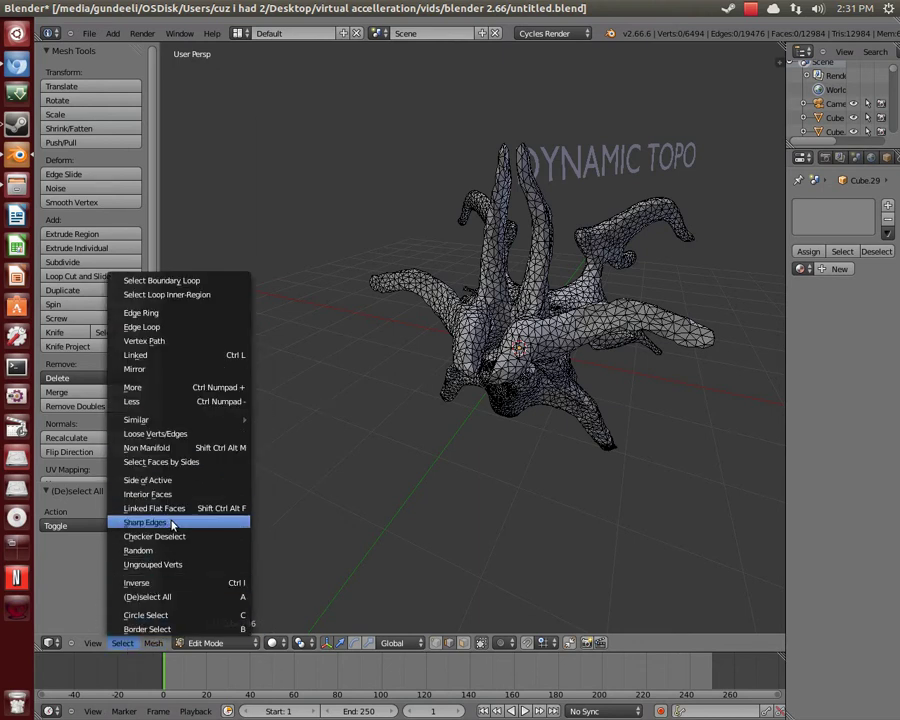
middle_click_drag(168, 448, 400, 356)
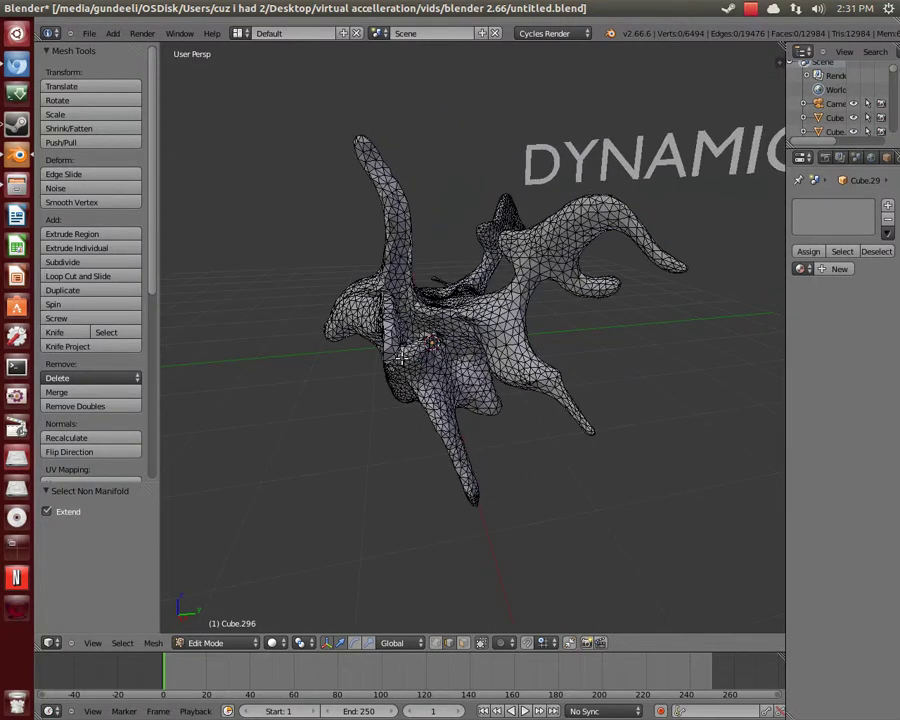
Examine the sculpted head's mesh from the side, both up close and as a whole, for non-manifold geometry.
left_click(120, 645)
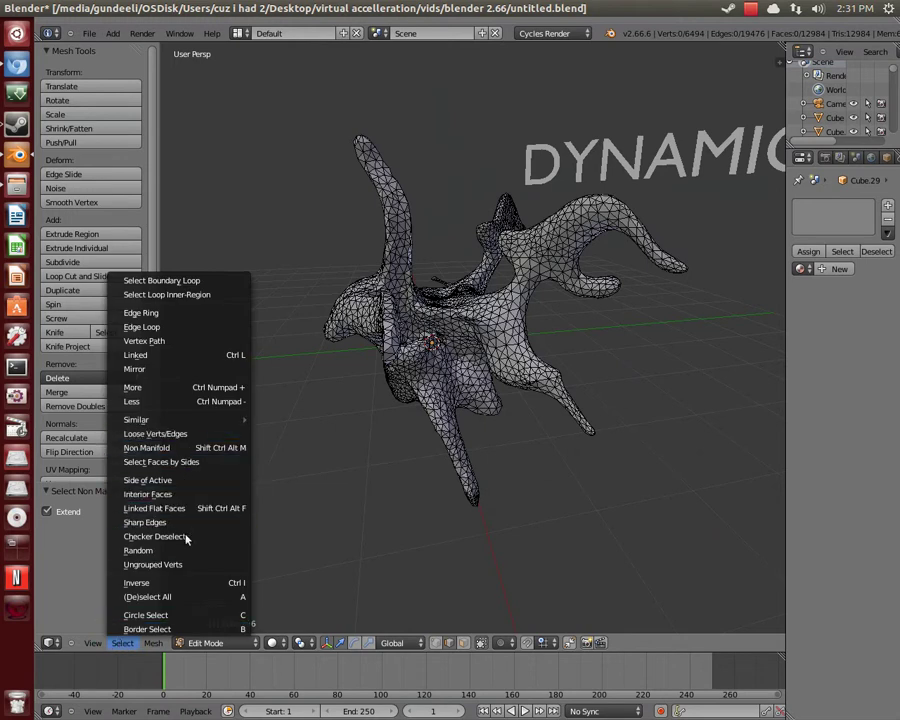
middle_click_drag(514, 410, 468, 434)
scroll(514, 470, "up", 4)
scroll(514, 471, "up", 7)
scroll(484, 468, "down", 4)
scroll(588, 496, "up", 3)
scroll(531, 440, "down", 4)
scroll(354, 459, "down", 3)
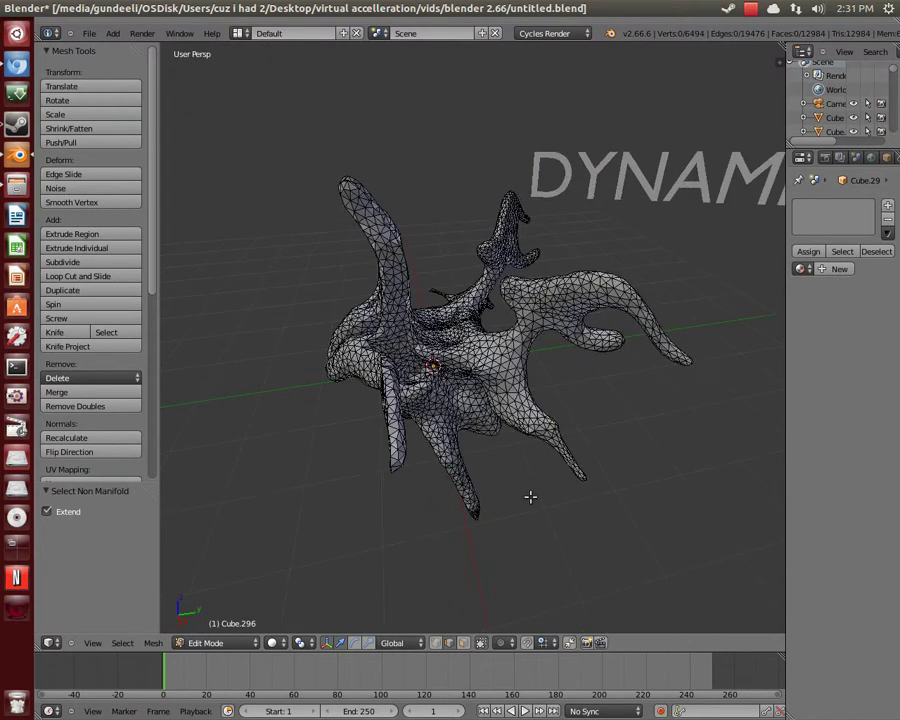
Return to Sculpt Mode and show the layer that holds the head-and-shoulders bust.
key("Tab")
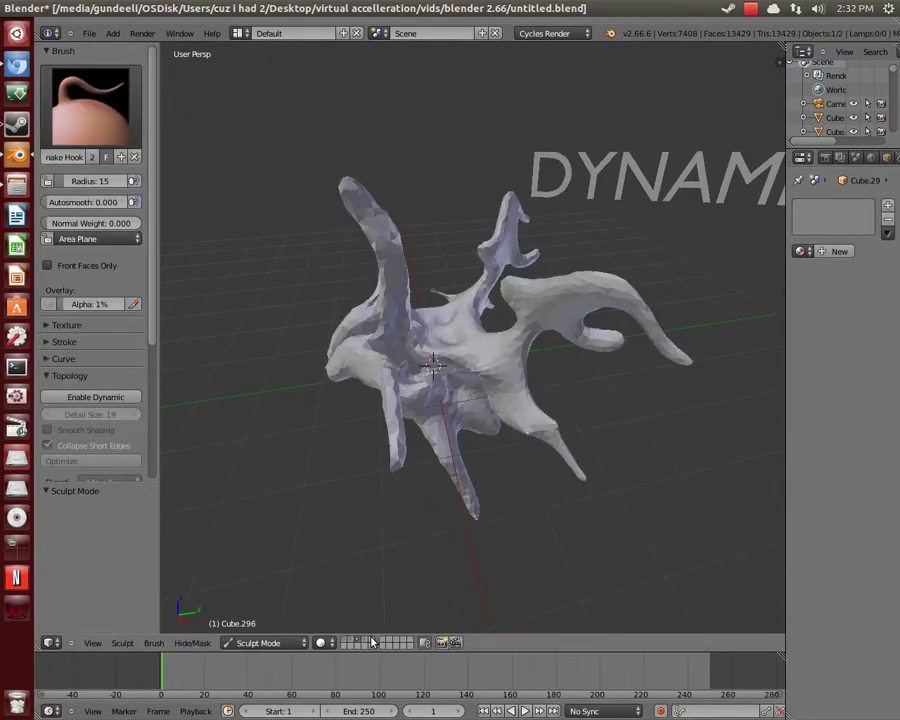
left_click(370, 642)
middle_click_drag(426, 432, 496, 468)
scroll(499, 483, "up", 2)
mouse_move(594, 452)
middle_mouse_down()
mouse_move(522, 482)
mouse_move(450, 458)
mouse_move(436, 418)
mouse_move(510, 401)
mouse_move(598, 422)
mouse_move(576, 303)
mouse_move(577, 344)
mouse_move(596, 392)
mouse_move(585, 406)
mouse_move(589, 358)
mouse_move(508, 426)
mouse_move(422, 400)
mouse_move(502, 378)
mouse_move(502, 388)
mouse_move(456, 412)
mouse_move(388, 402)
mouse_move(363, 375)
mouse_move(510, 438)
mouse_move(535, 425)
mouse_move(536, 376)
middle_mouse_up()
scroll(589, 370, "up", 5)
scroll(502, 378, "down", 5)
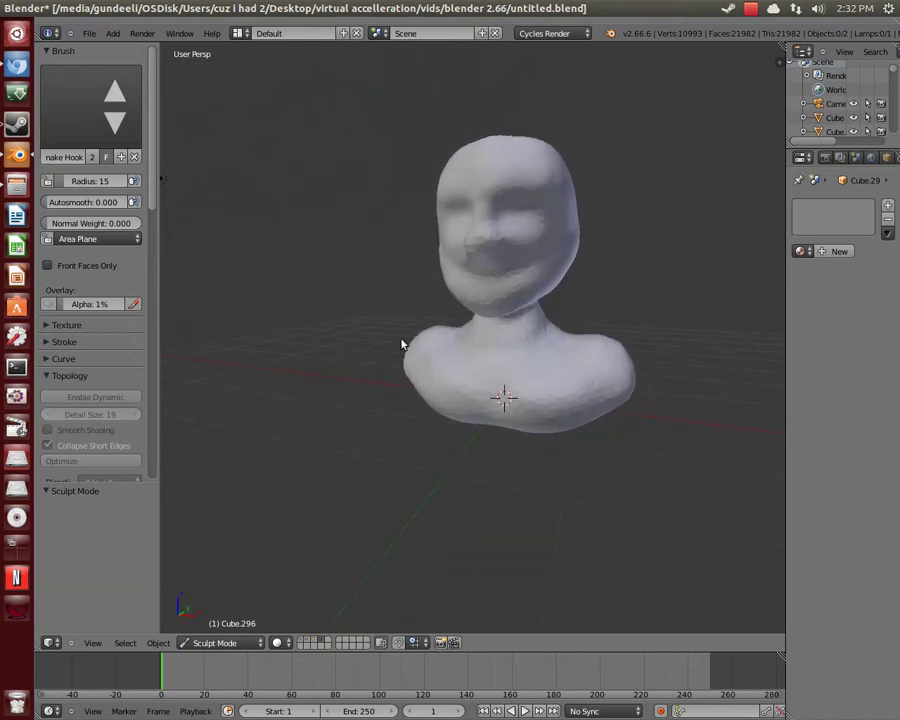
Select the bust in Object Mode and enter Sculpt Mode on it with dynamic topology enabled.
left_click(224, 644)
left_click(240, 629)
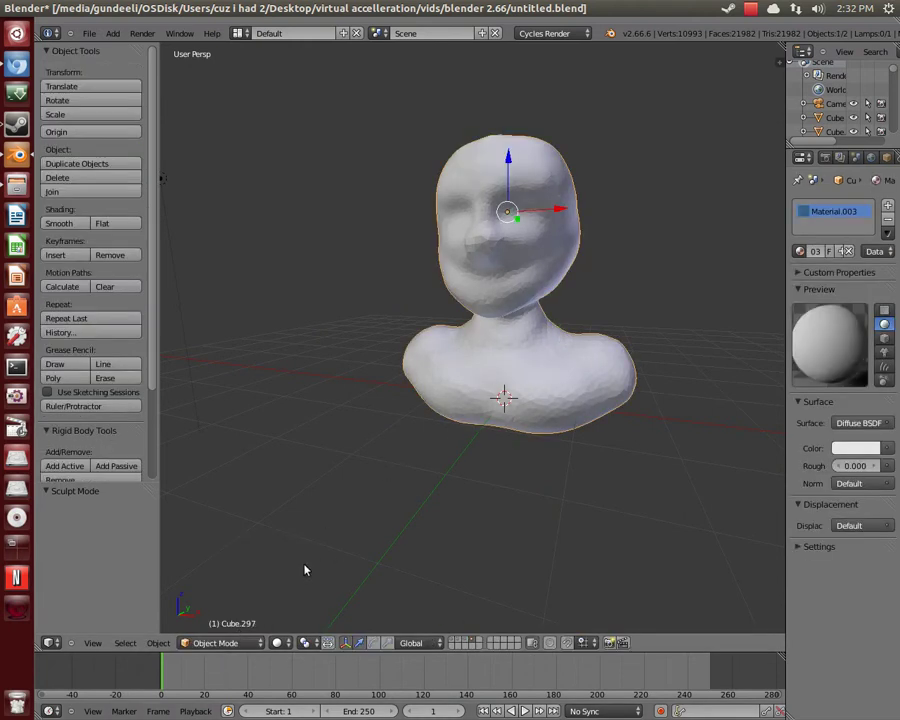
left_click(225, 646)
left_click(237, 599)
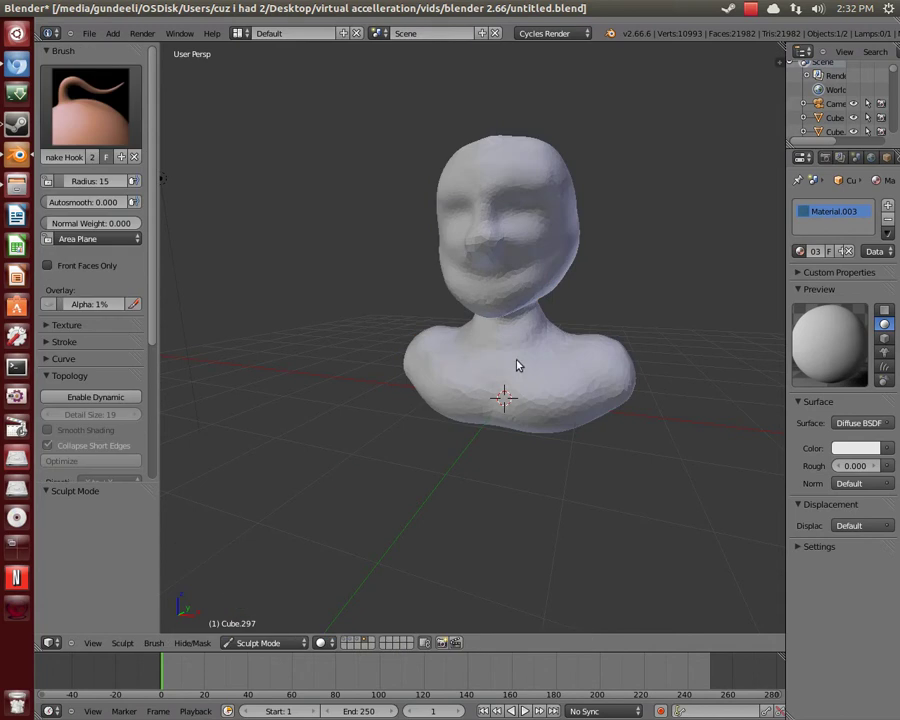
left_click(94, 398)
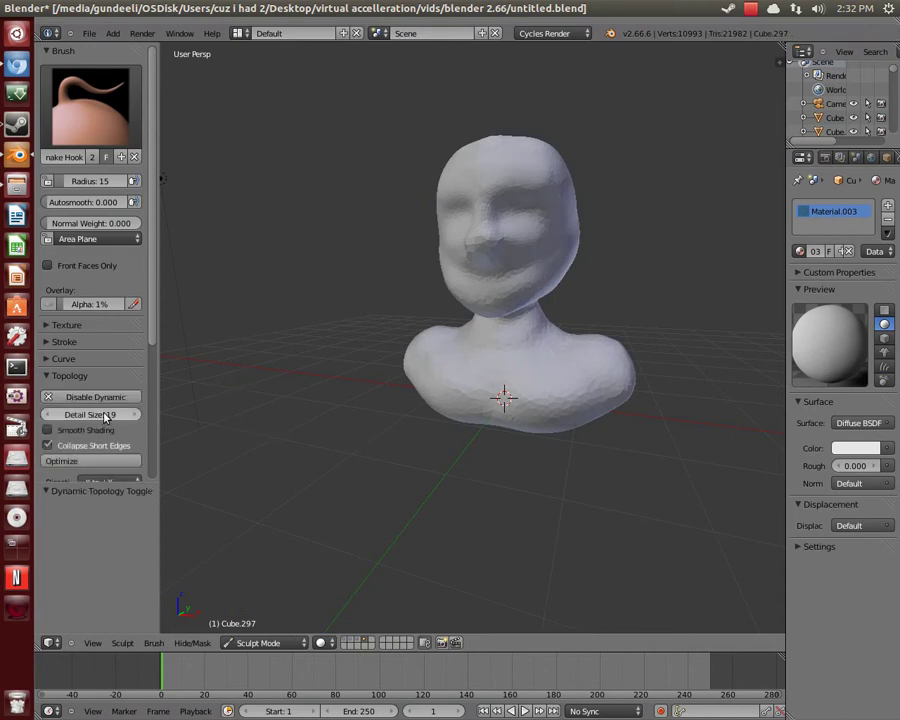
Choose the Clay brush for the bust and set its radius to 84.
left_click(90, 105)
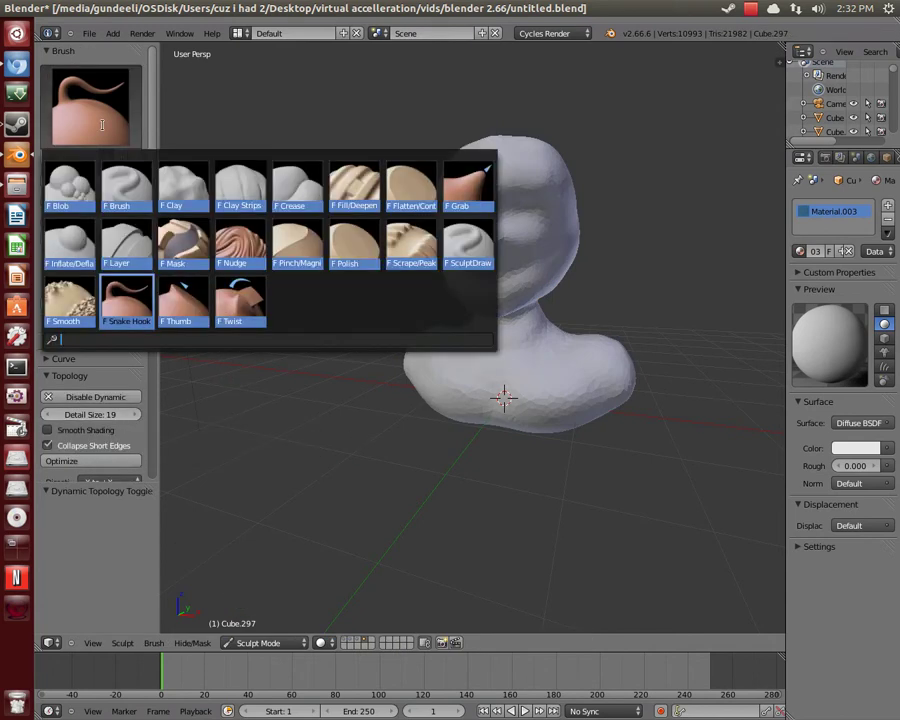
left_click(184, 200)
scroll(514, 398, "up", 6)
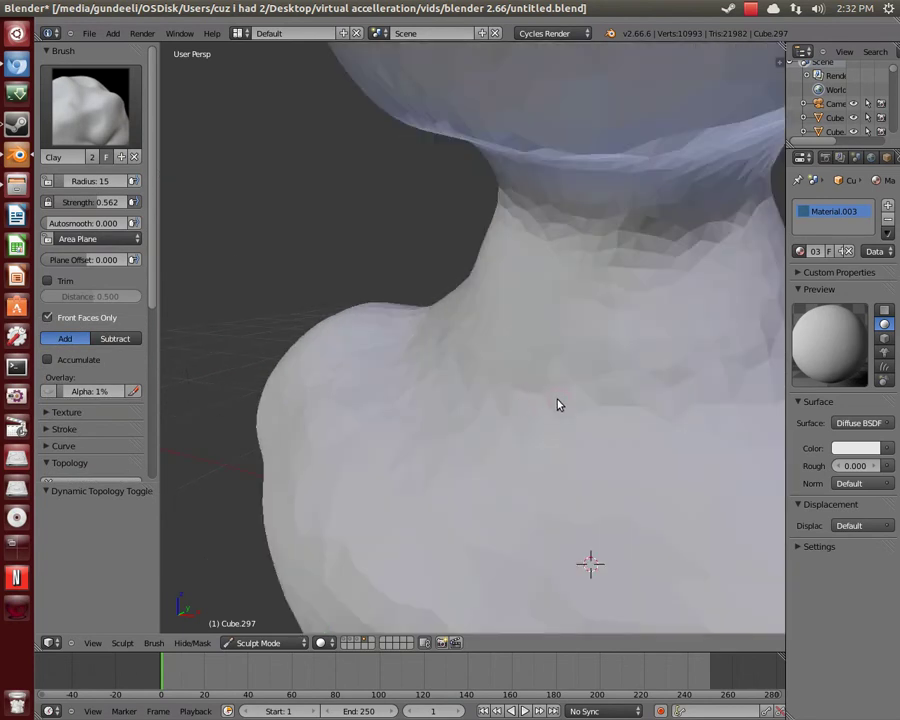
scroll(560, 405, "down", 6)
middle_click_drag(472, 388, 465, 393)
key("g")
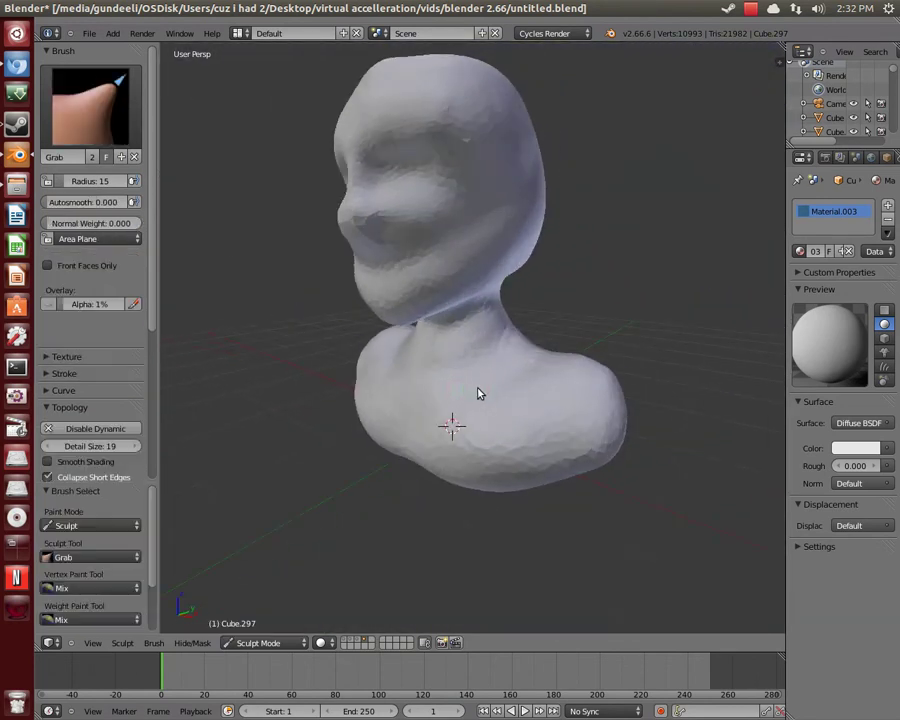
left_click(110, 125)
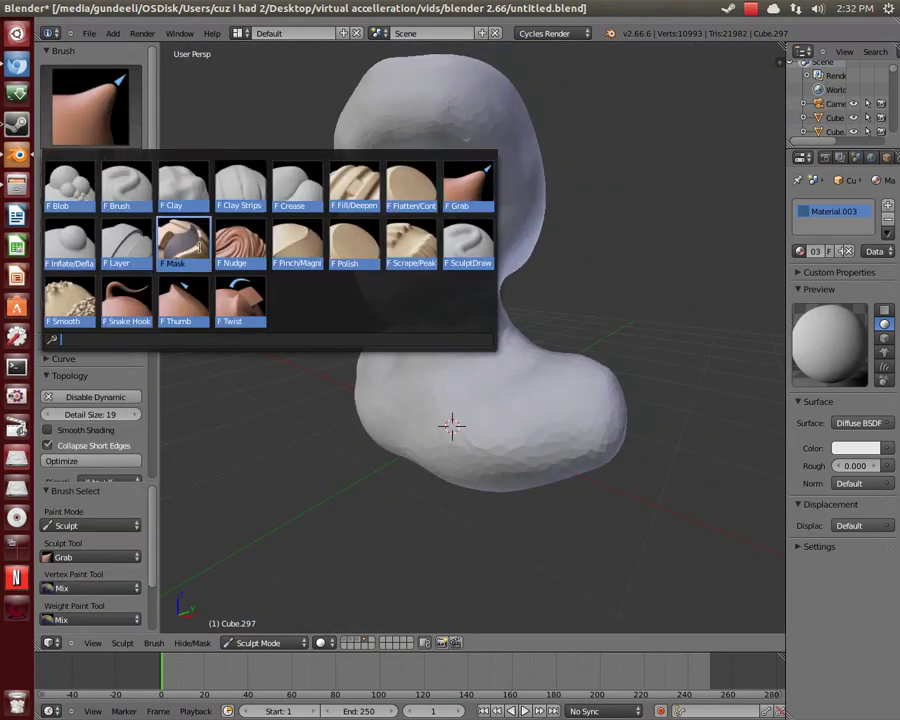
left_click(189, 195)
key("f")
left_click(462, 386)
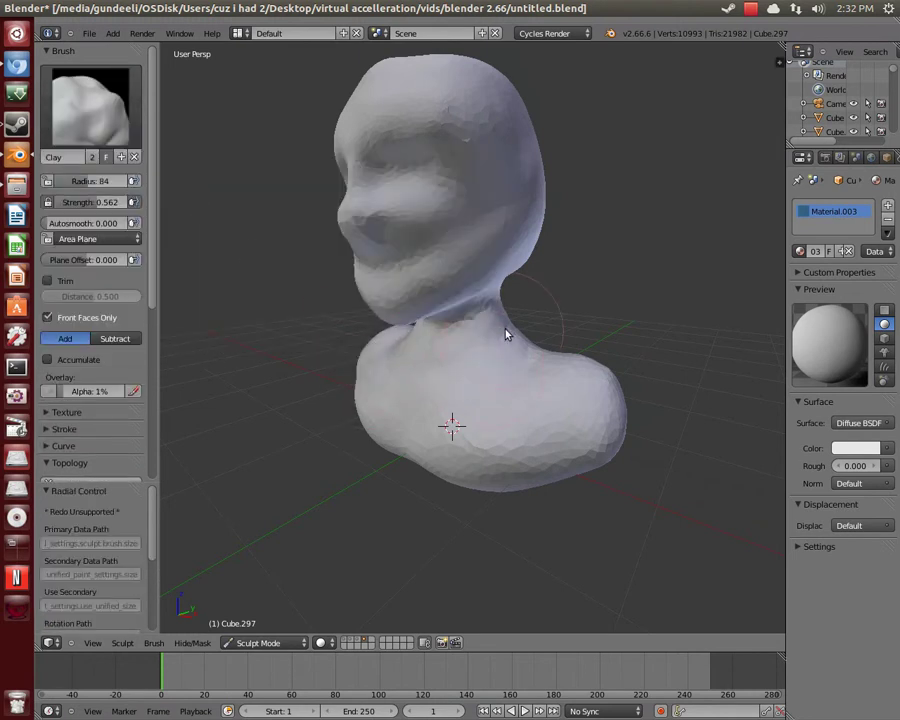
Brush over the bust's face, head and shoulders until the old facial features are smoothed away.
mouse_move(420, 260)
left_mouse_down()
mouse_move(380, 191)
mouse_move(424, 179)
mouse_move(370, 197)
mouse_move(478, 234)
mouse_move(416, 147)
mouse_move(400, 86)
left_mouse_up()
mouse_move(453, 165)
middle_mouse_down()
mouse_move(492, 253)
mouse_move(538, 257)
middle_mouse_up()
scroll(550, 277, "down", 5)
scroll(531, 400, "up", 3)
middle_click_drag(530, 408, 446, 426)
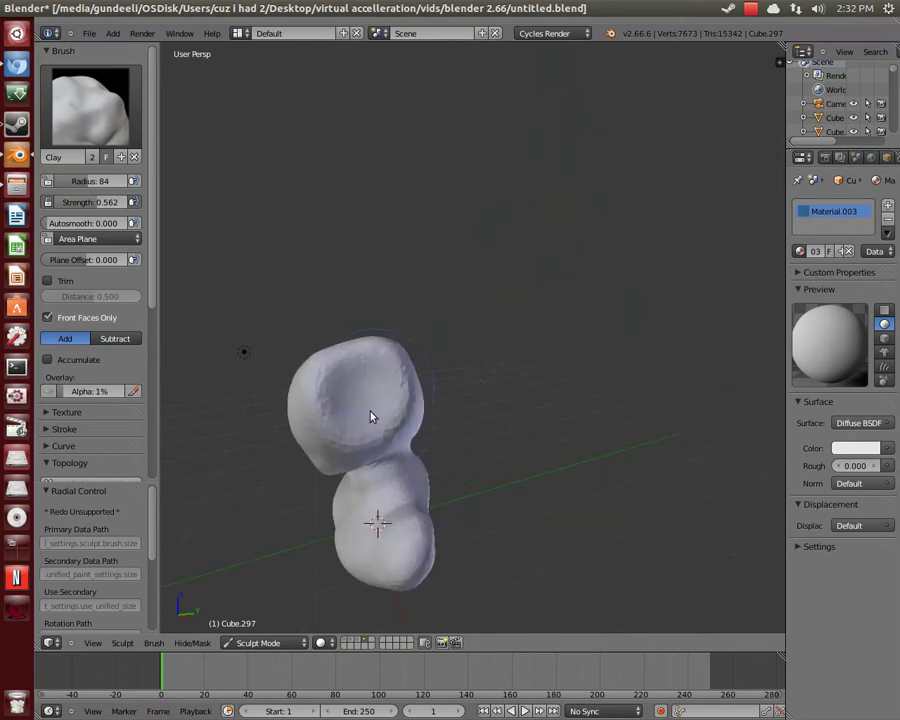
middle_click_drag(364, 405, 488, 372)
scroll(489, 375, "up", 3)
scroll(489, 380, "up", 2)
Reduce the Clay brush radius to 46 and shape two narrow eye hollows across the blank face.
key("f")
left_click(455, 391)
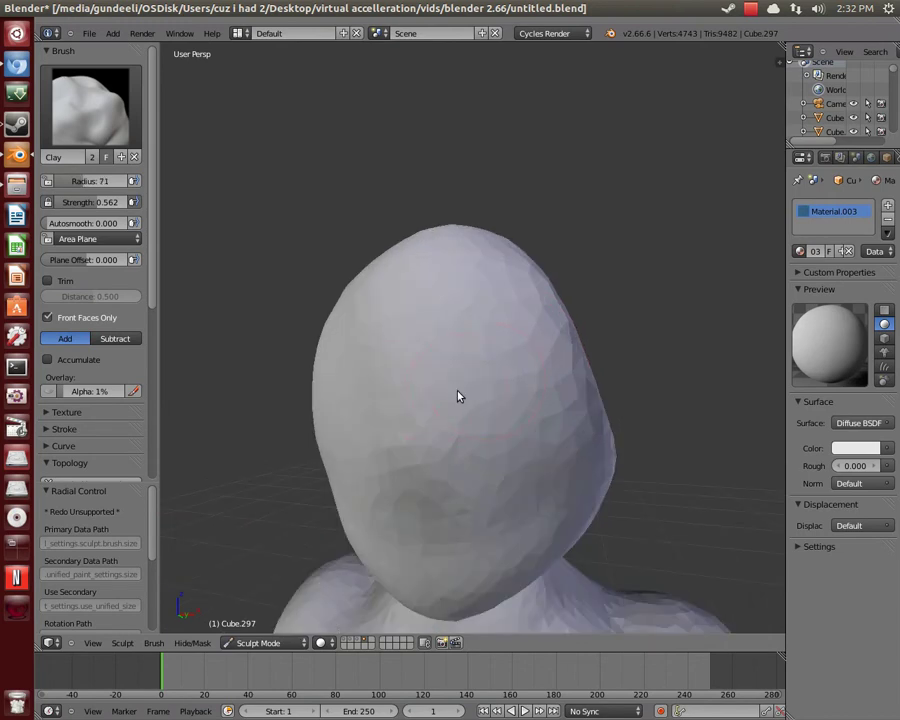
key("f")
left_click(443, 395)
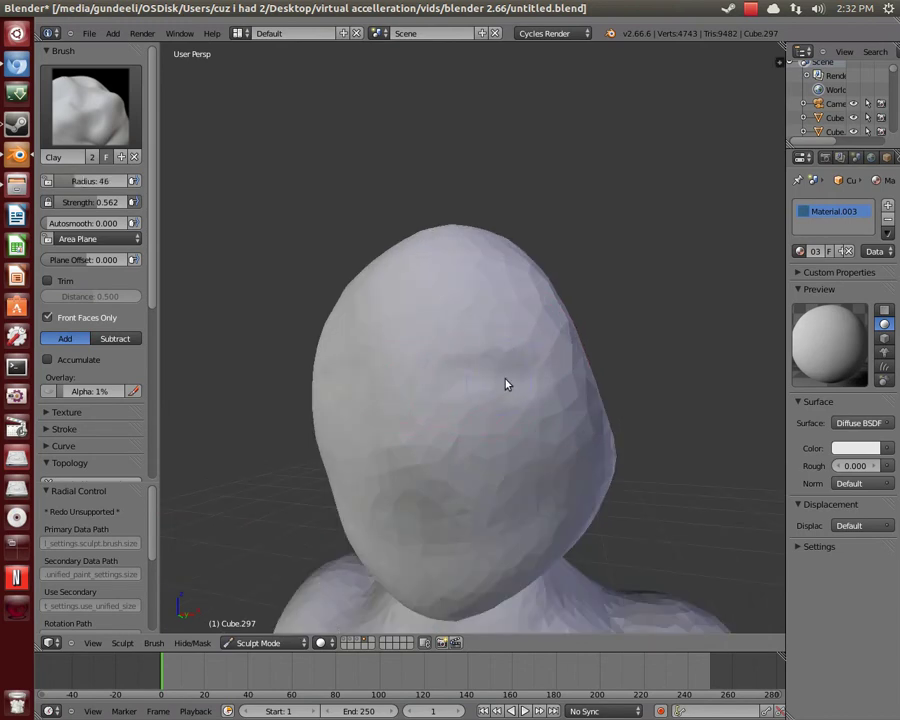
mouse_move(519, 407)
middle_mouse_down()
mouse_move(554, 418)
mouse_move(352, 446)
mouse_move(317, 422)
mouse_move(500, 410)
mouse_move(518, 418)
middle_mouse_up()
scroll(554, 418, "down", 6)
scroll(317, 422, "up", 2)
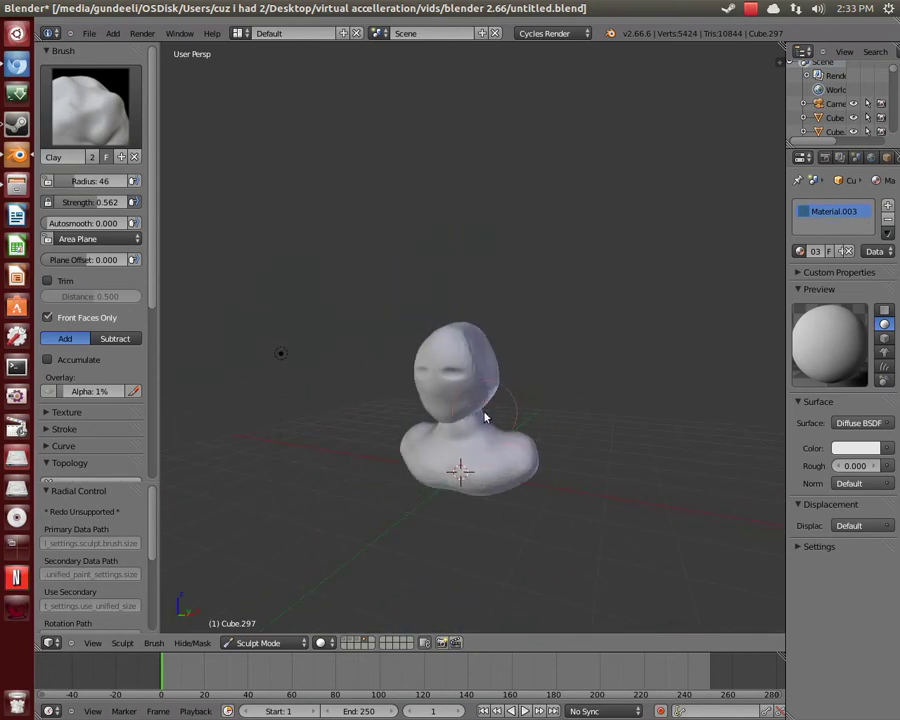